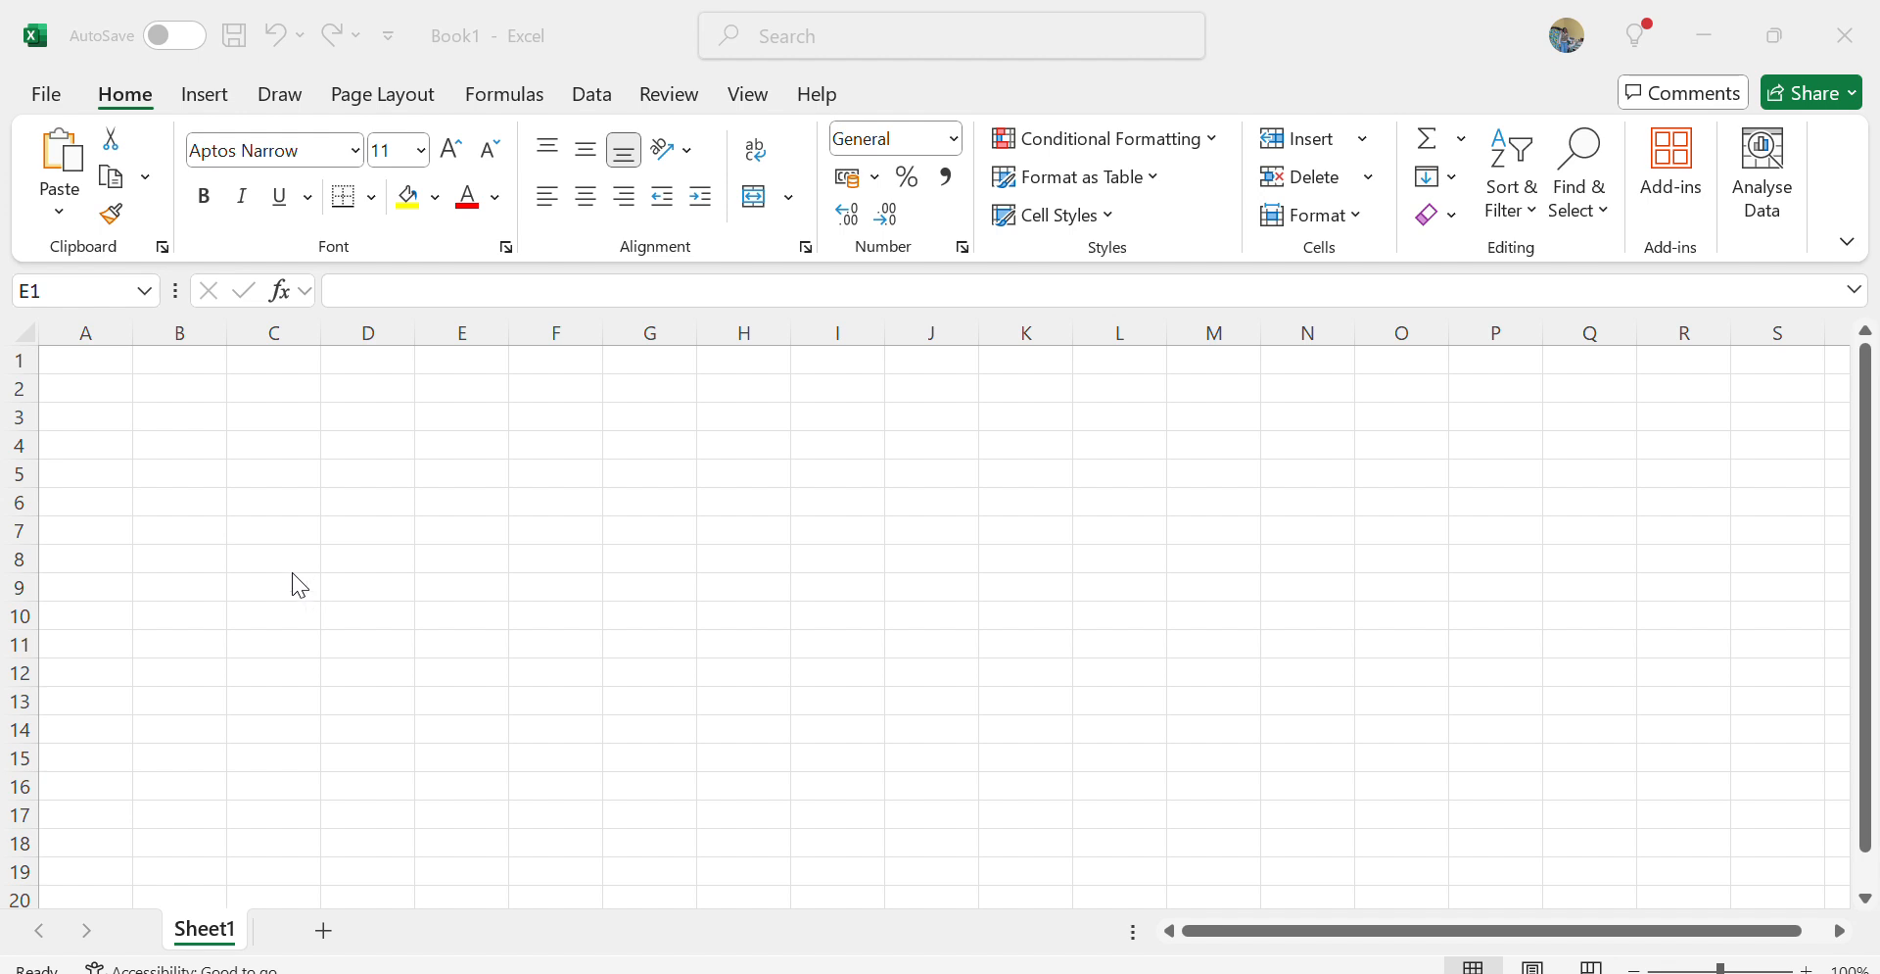
{"action": "left_click", "coordinate": [76, 358]}
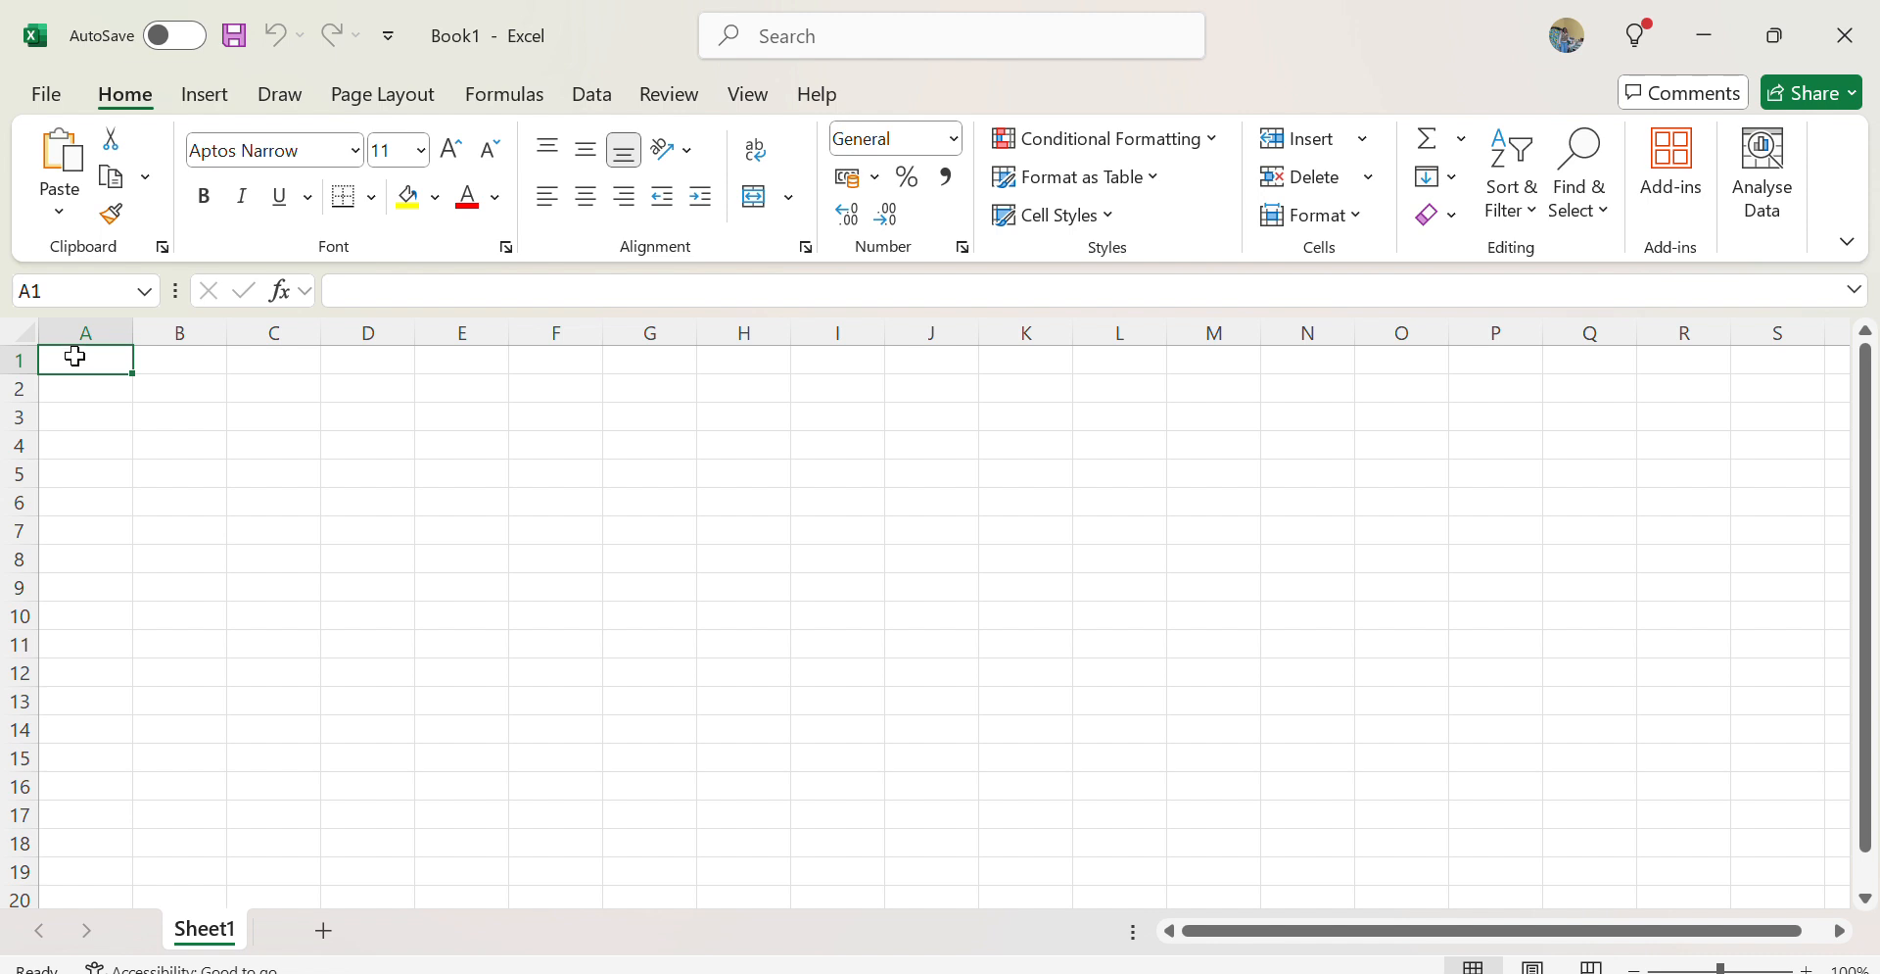
{"action": "left_click", "coordinate": [12, 359]}
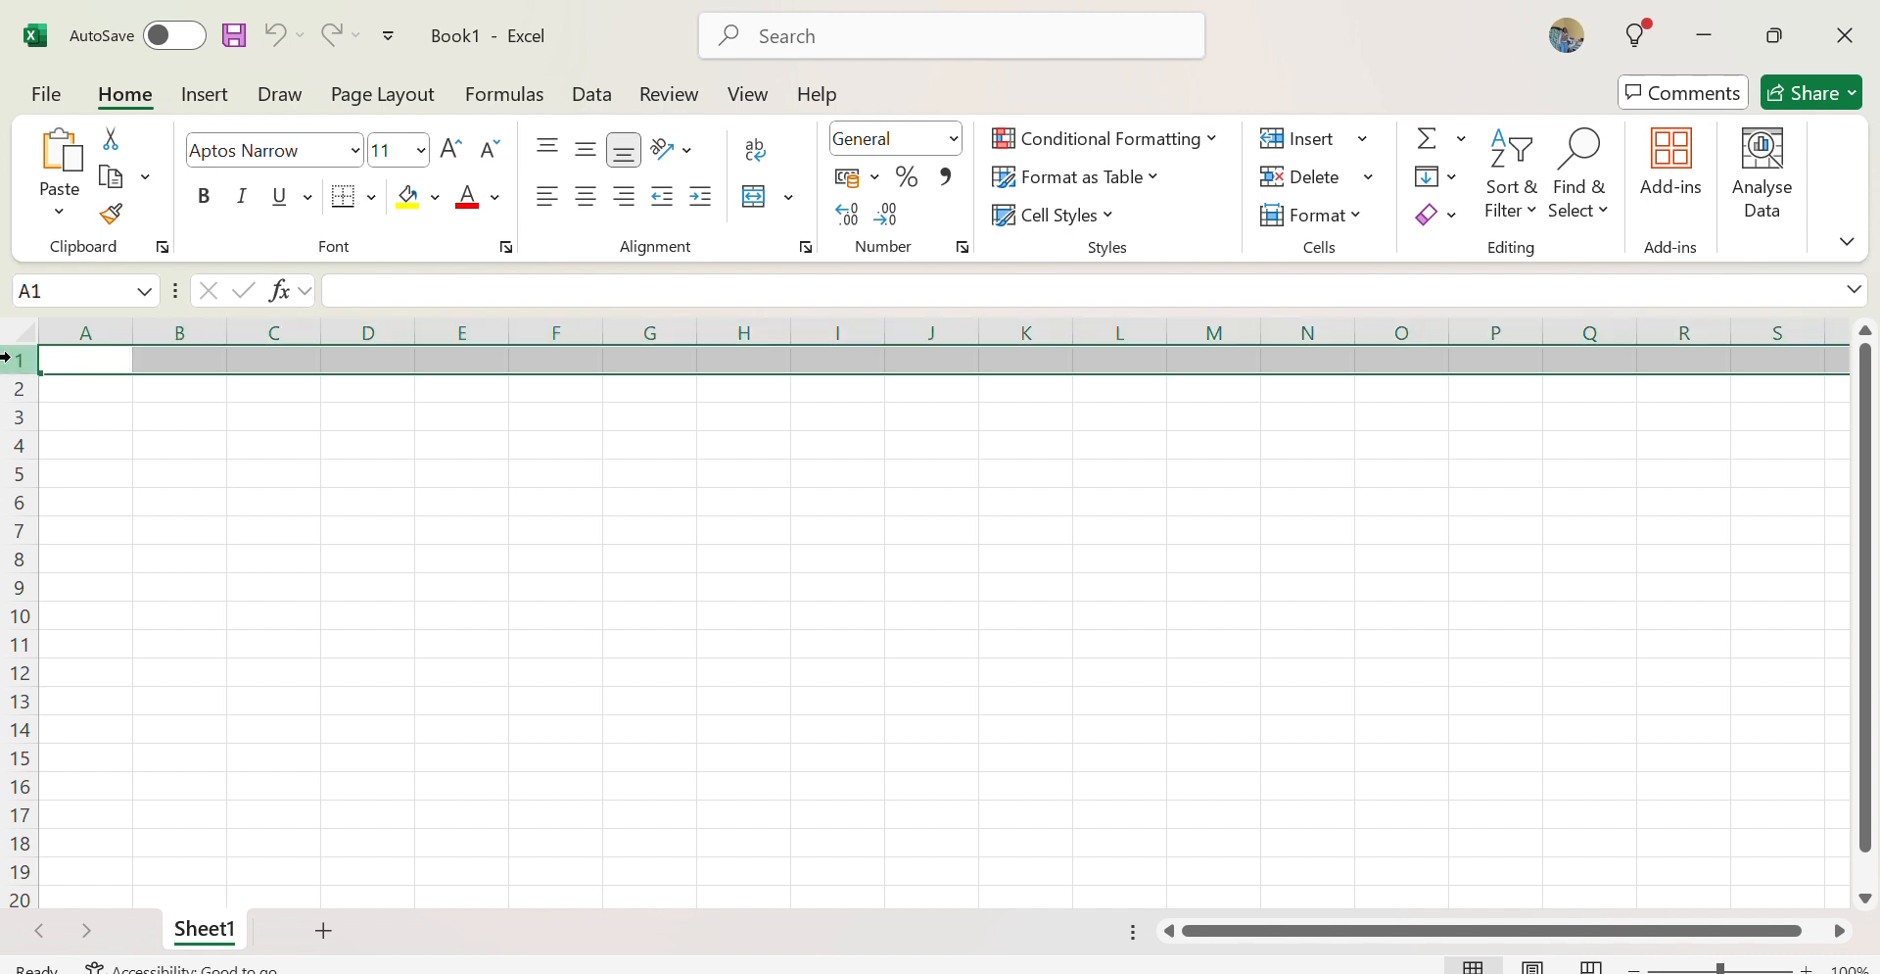
{"action": "left_click", "coordinate": [66, 326]}
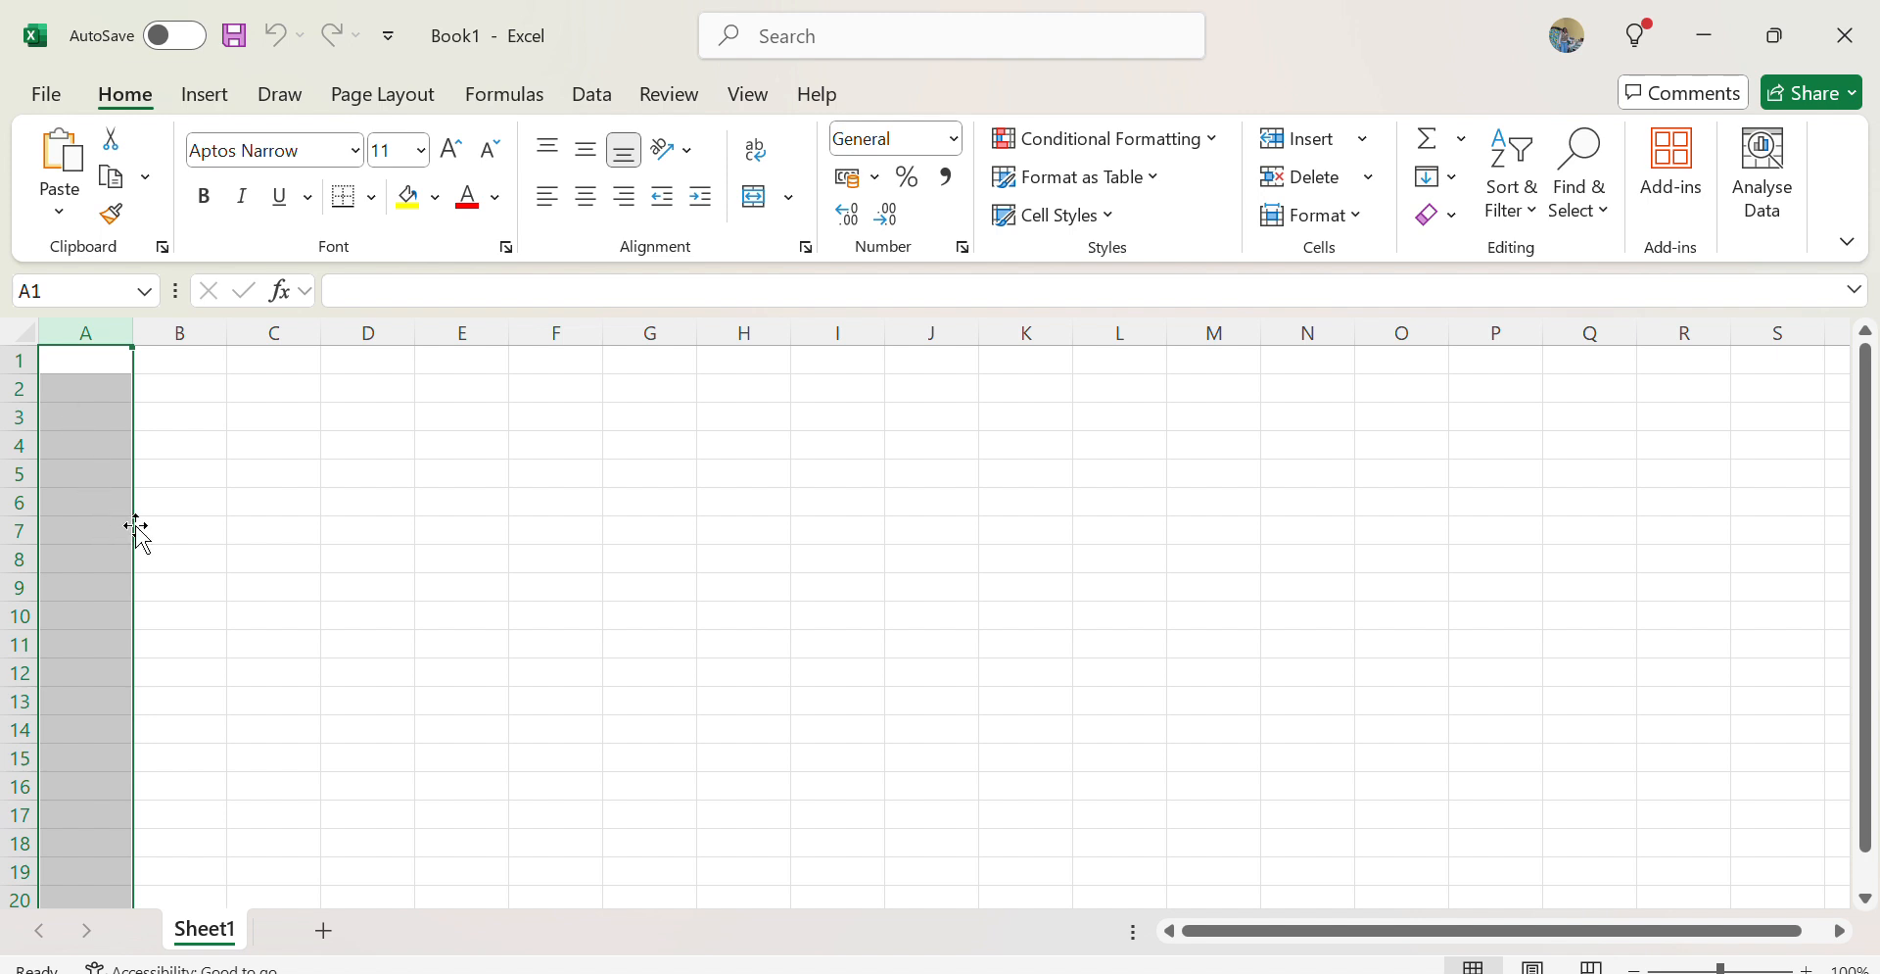
Enter the numbers 20, 52, 65 and 69 in cells A1 to A4.
{"action": "left_click", "coordinate": [104, 357]}
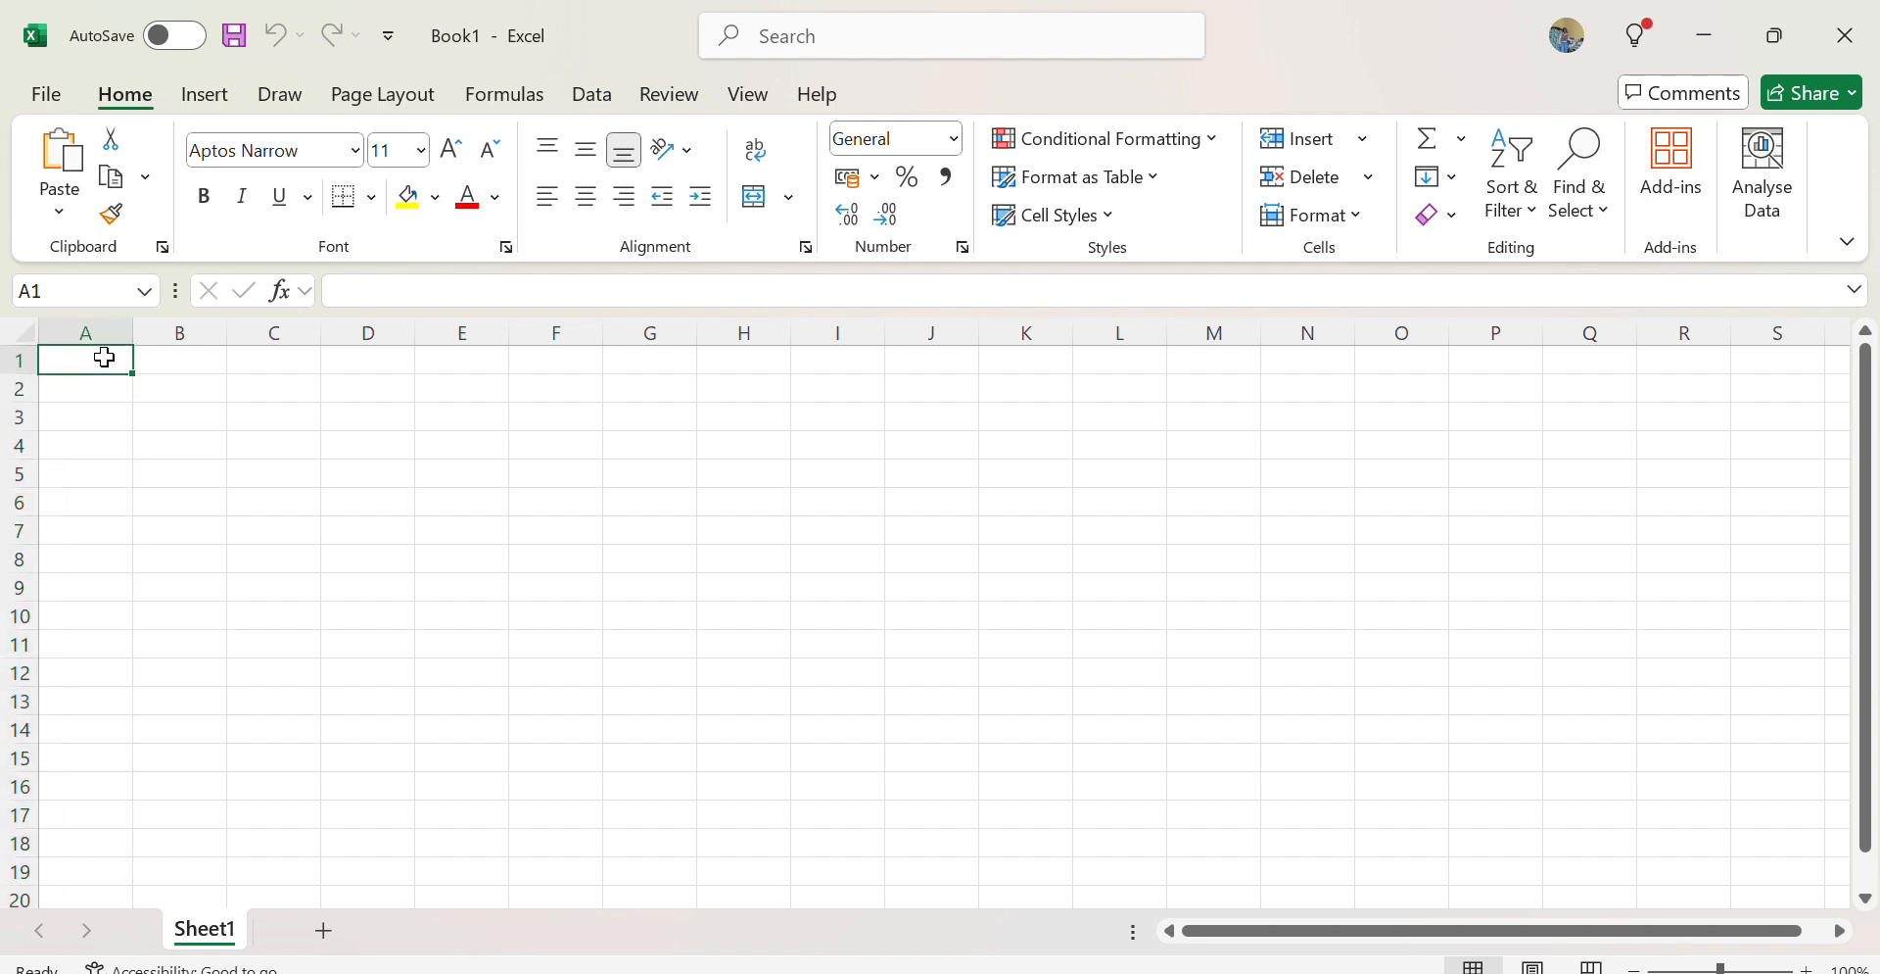
{"action": "type", "text": "20"}
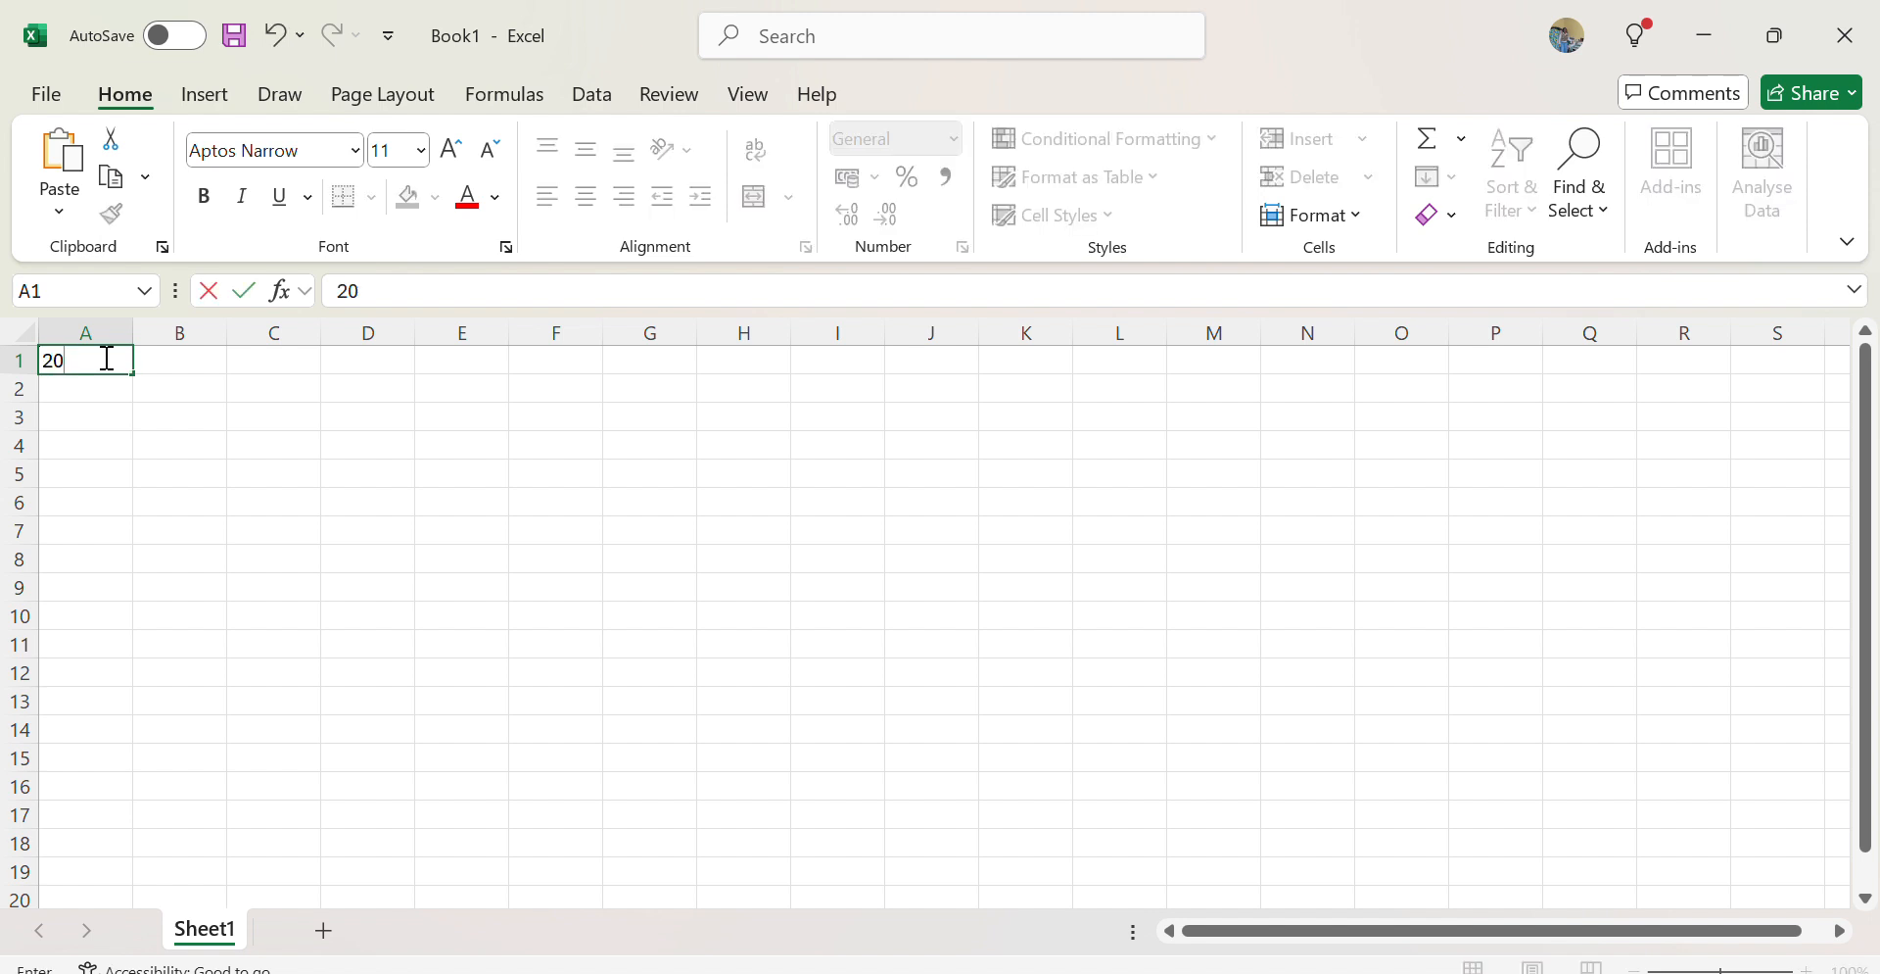
{"action": "key", "text": "Return"}
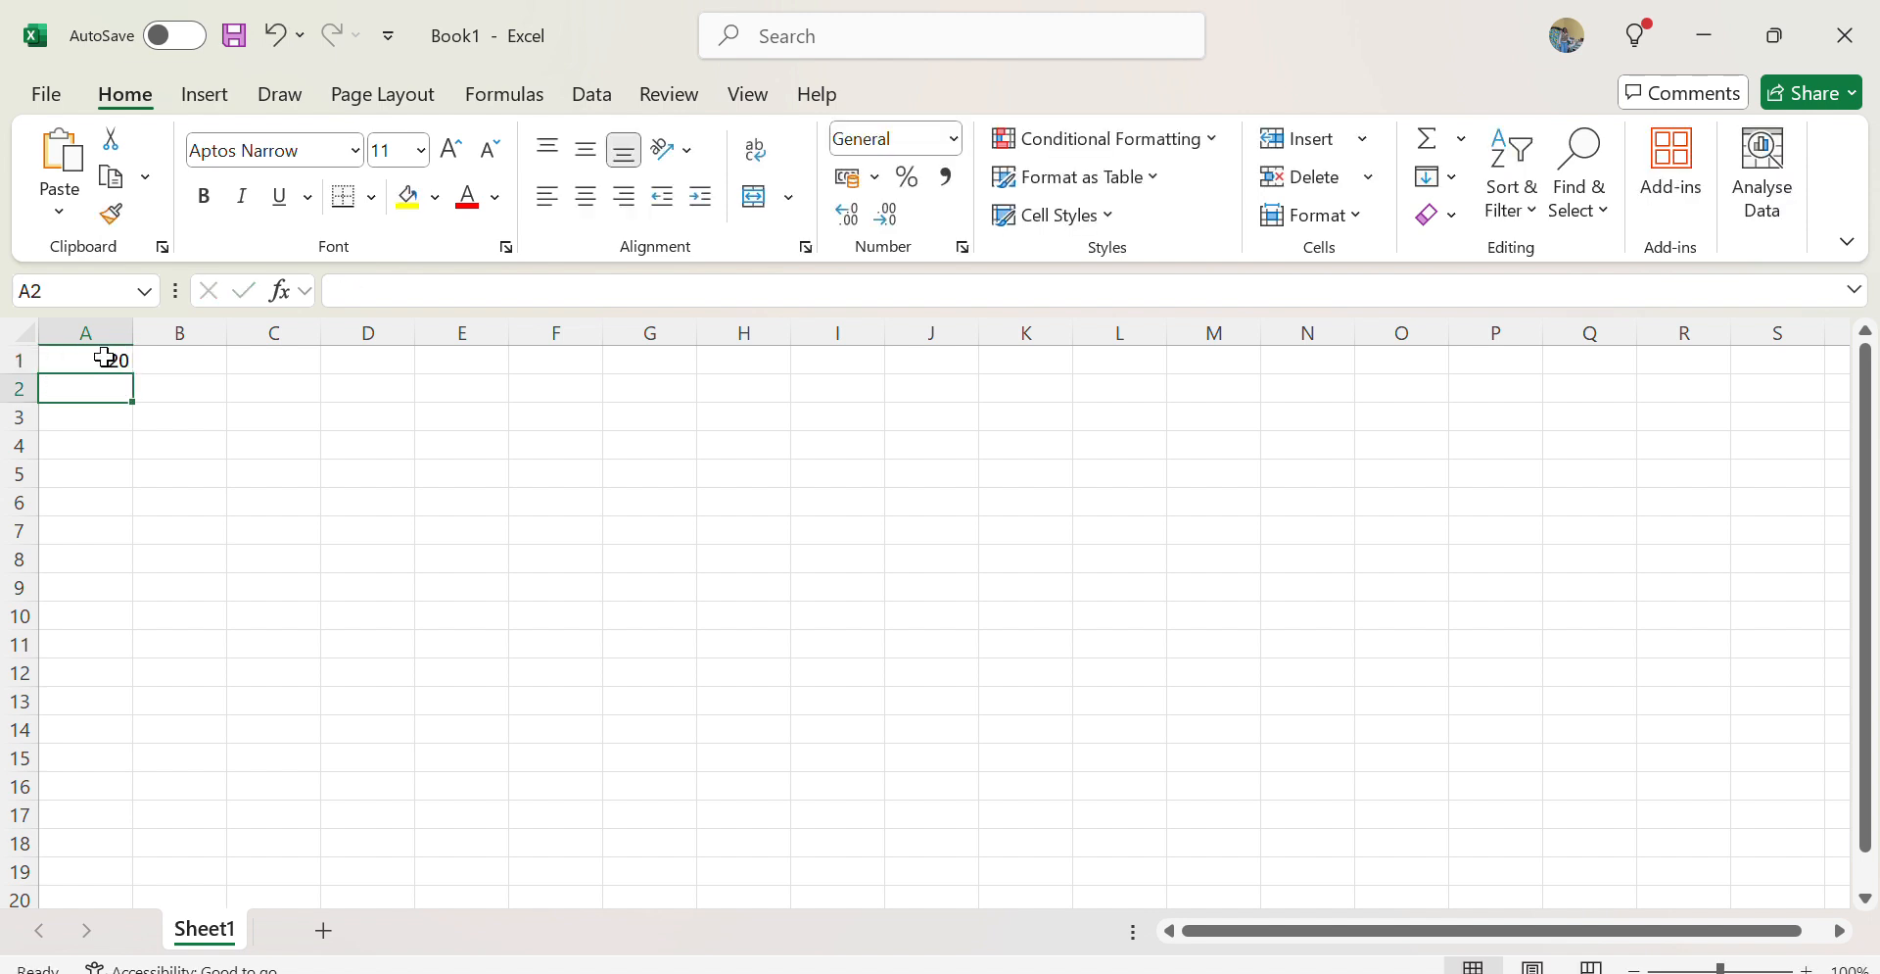
{"action": "type", "text": "52"}
{"action": "key", "text": "Return"}
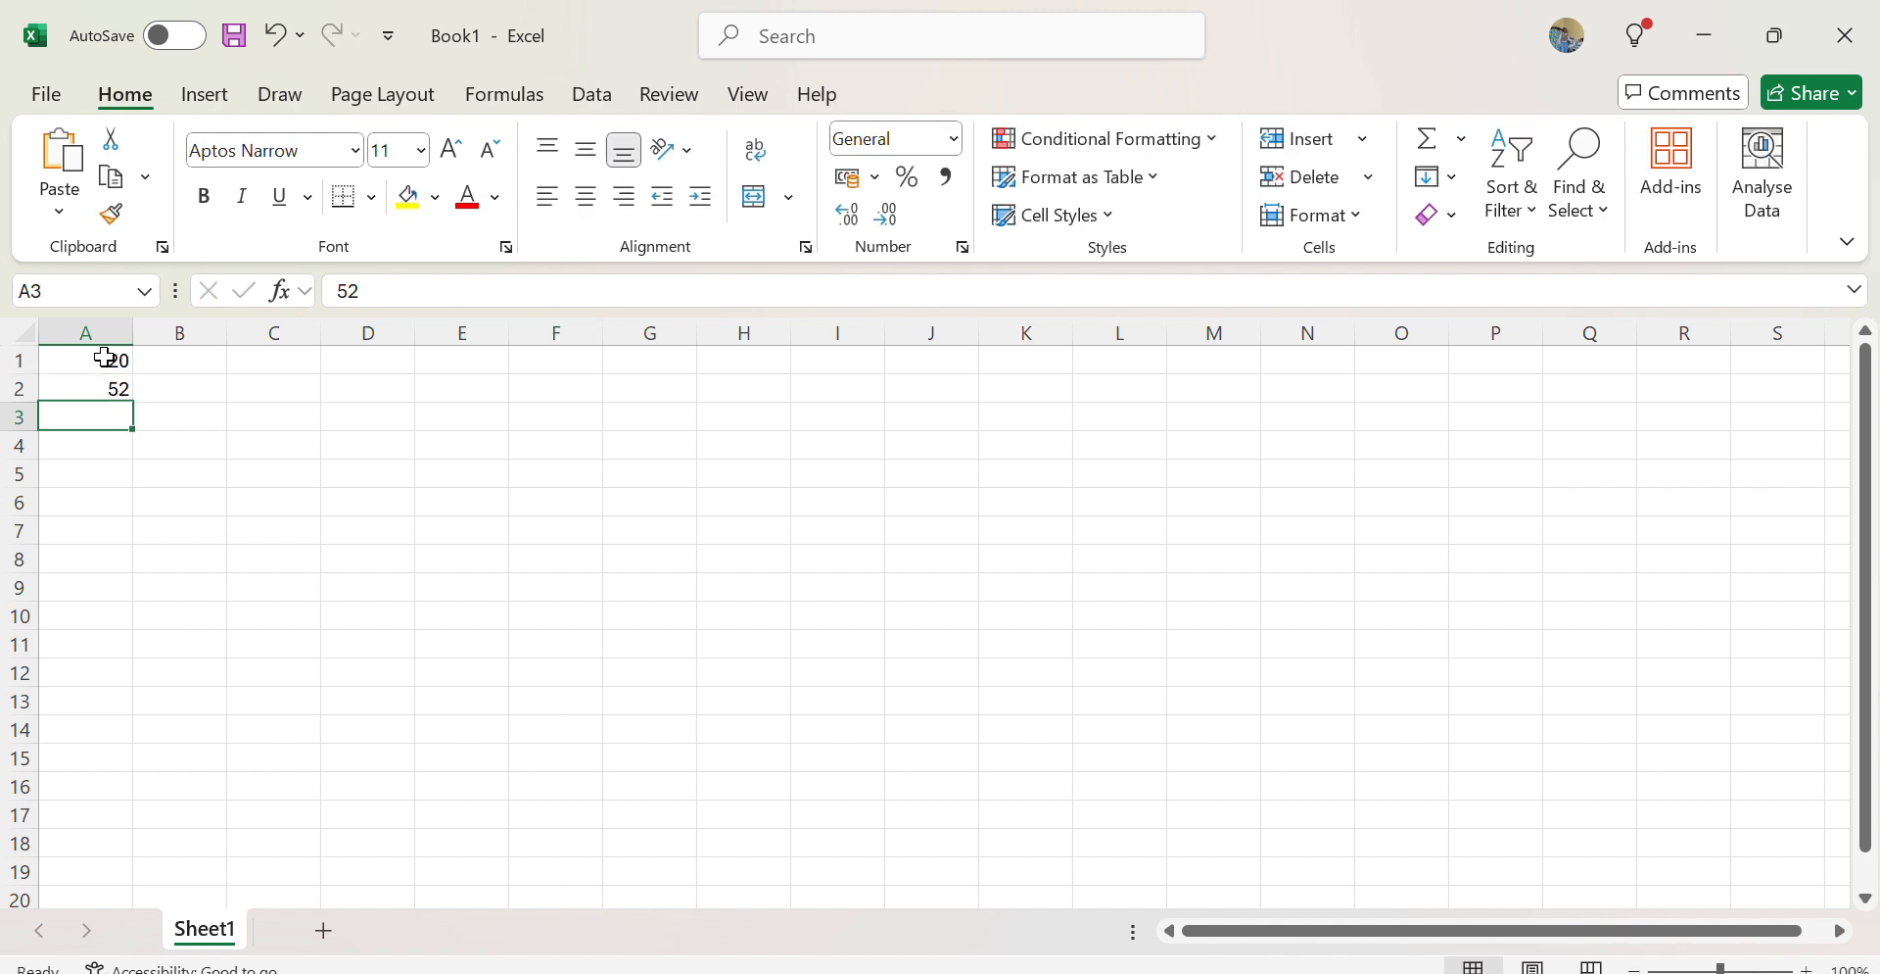
{"action": "type", "text": "65"}
{"action": "key", "text": "Return"}
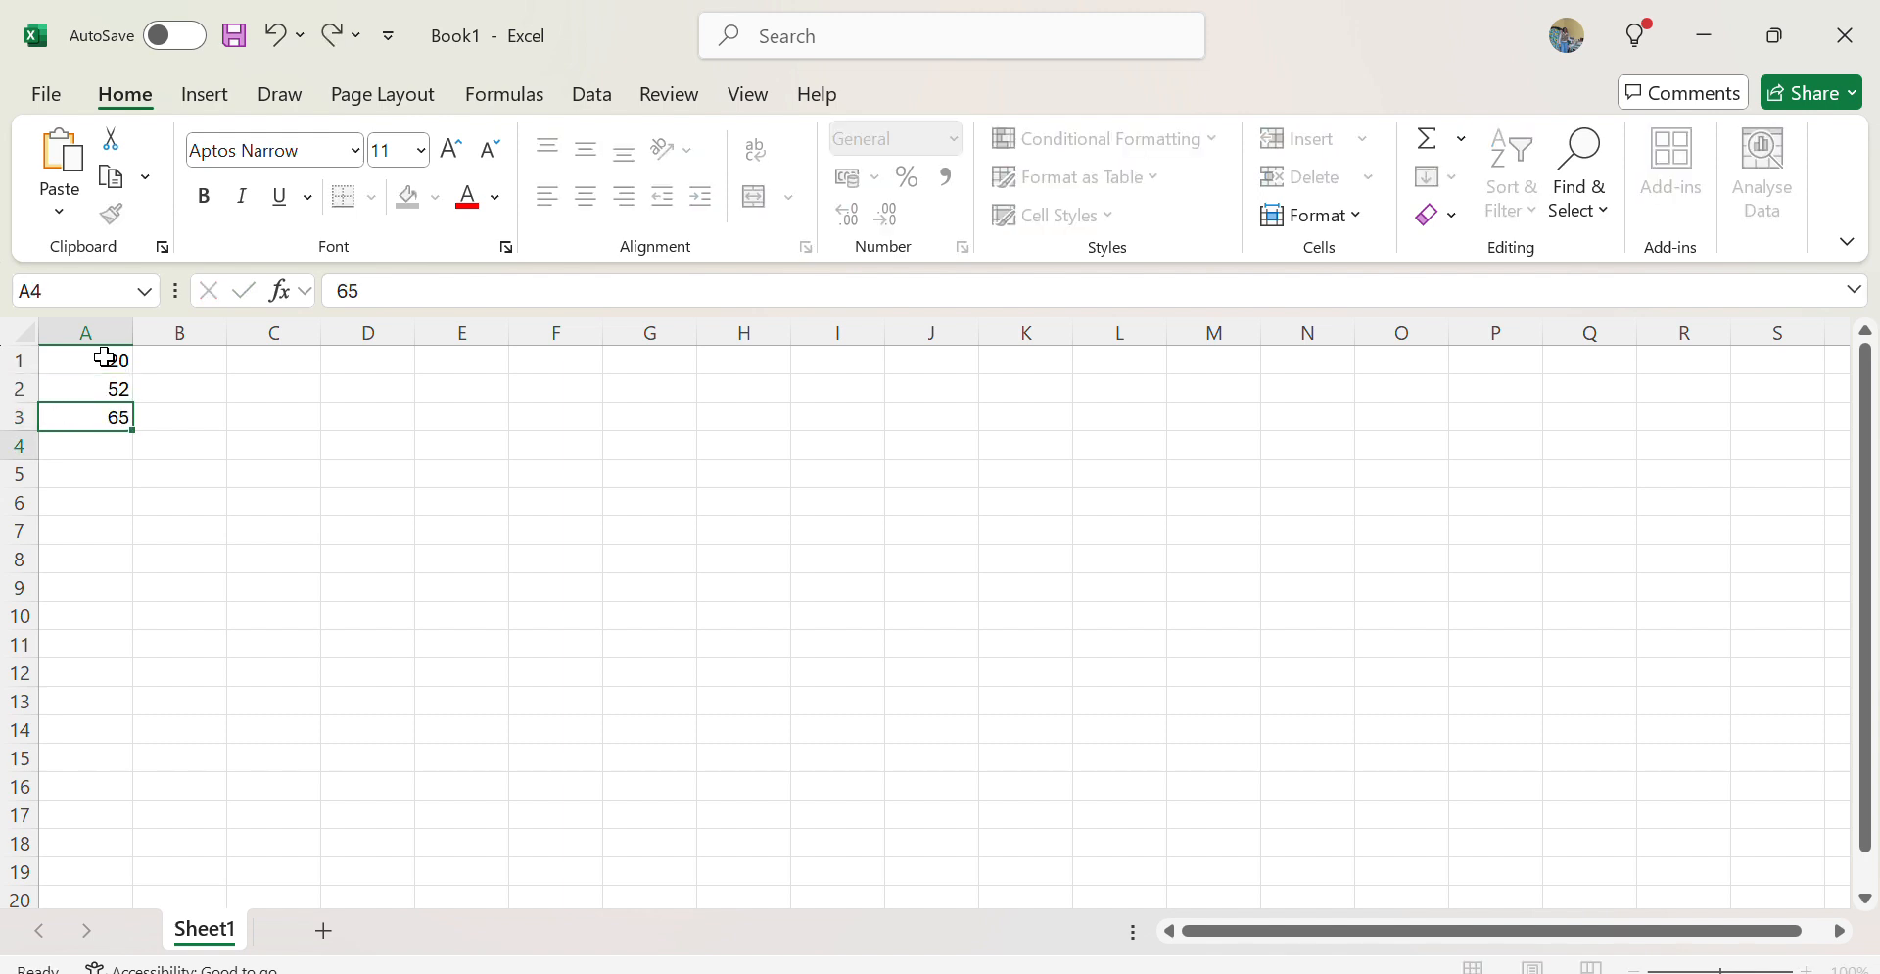
{"action": "type", "text": "69"}
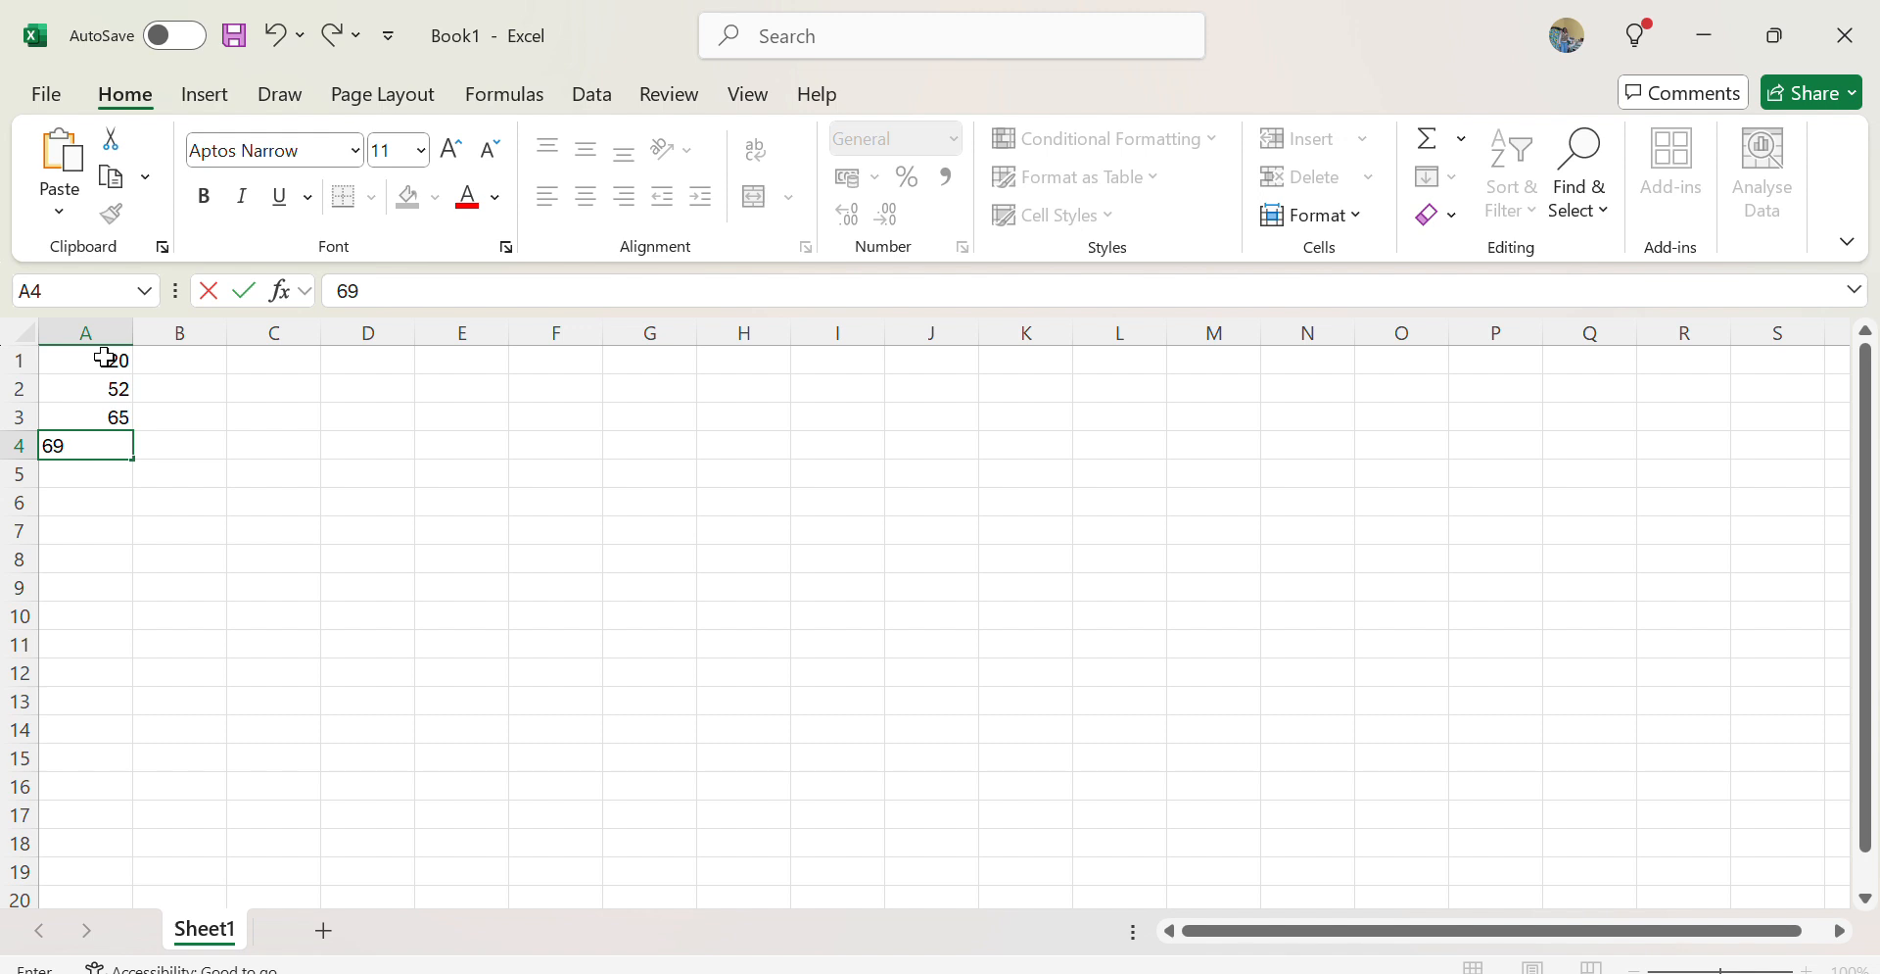
{"action": "key", "text": "Return"}
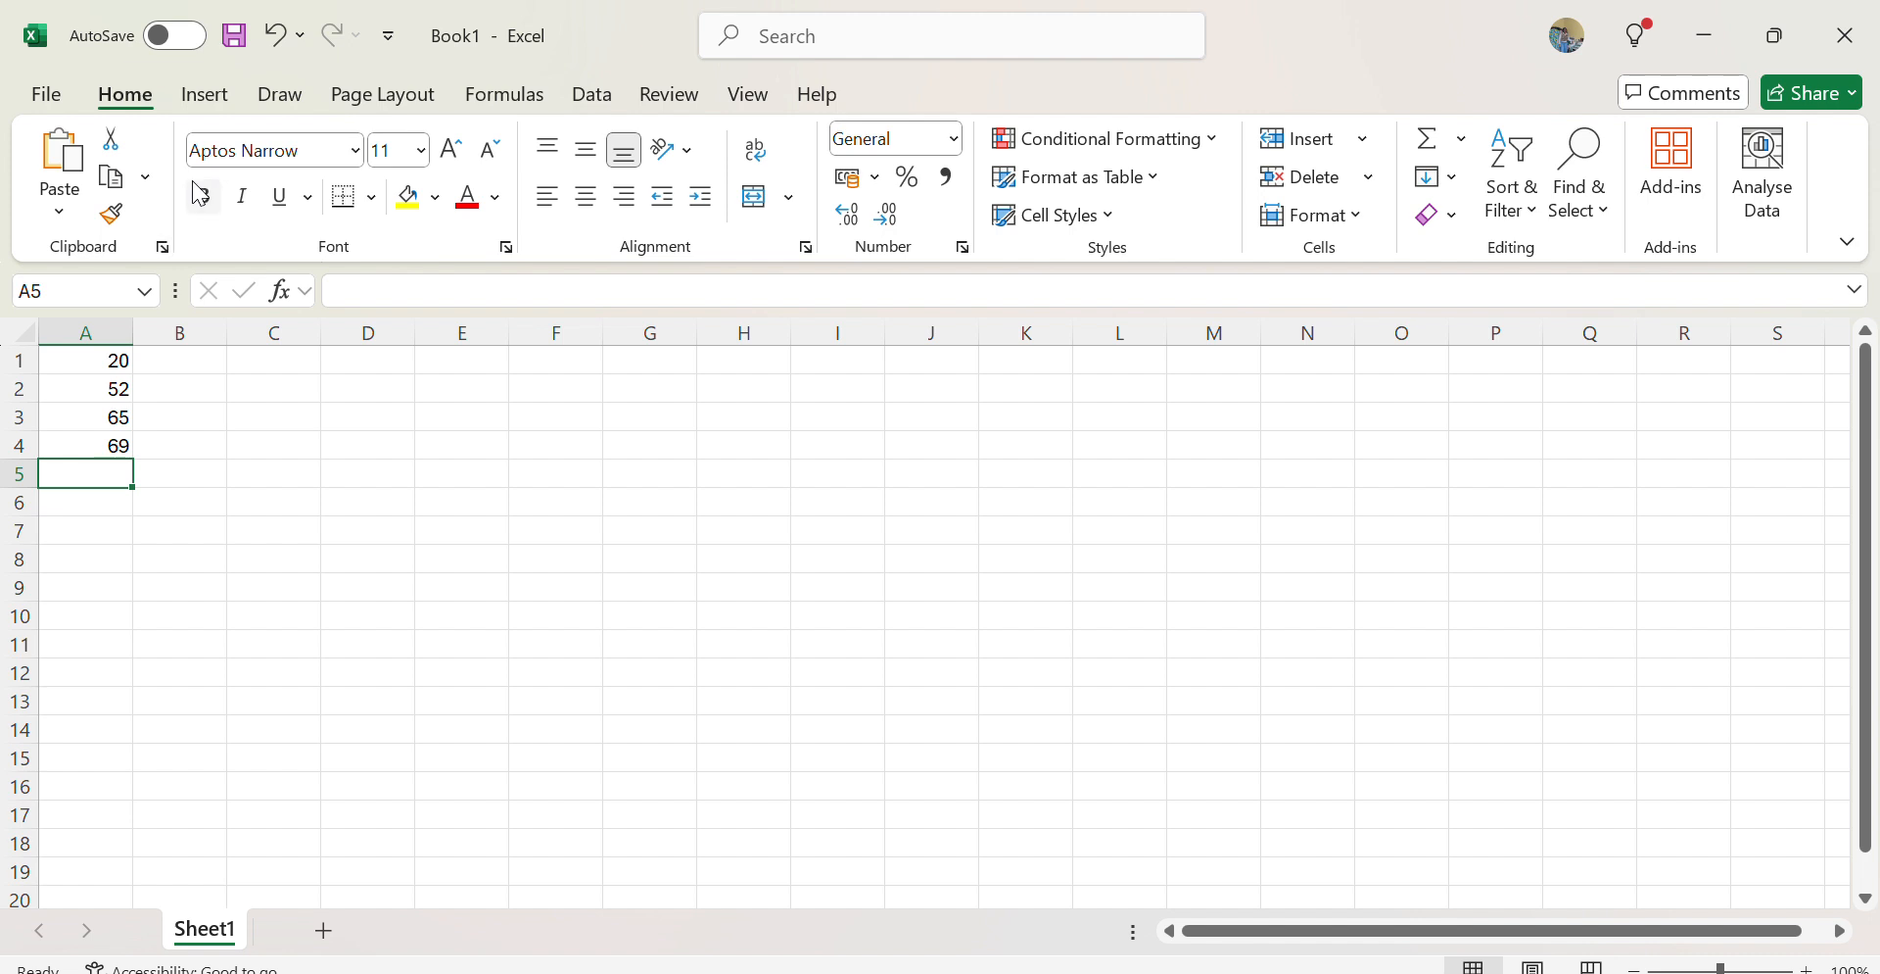
Enter "text" in cell C1 and "what is your name" in cell C2.
{"action": "left_click", "coordinate": [272, 362]}
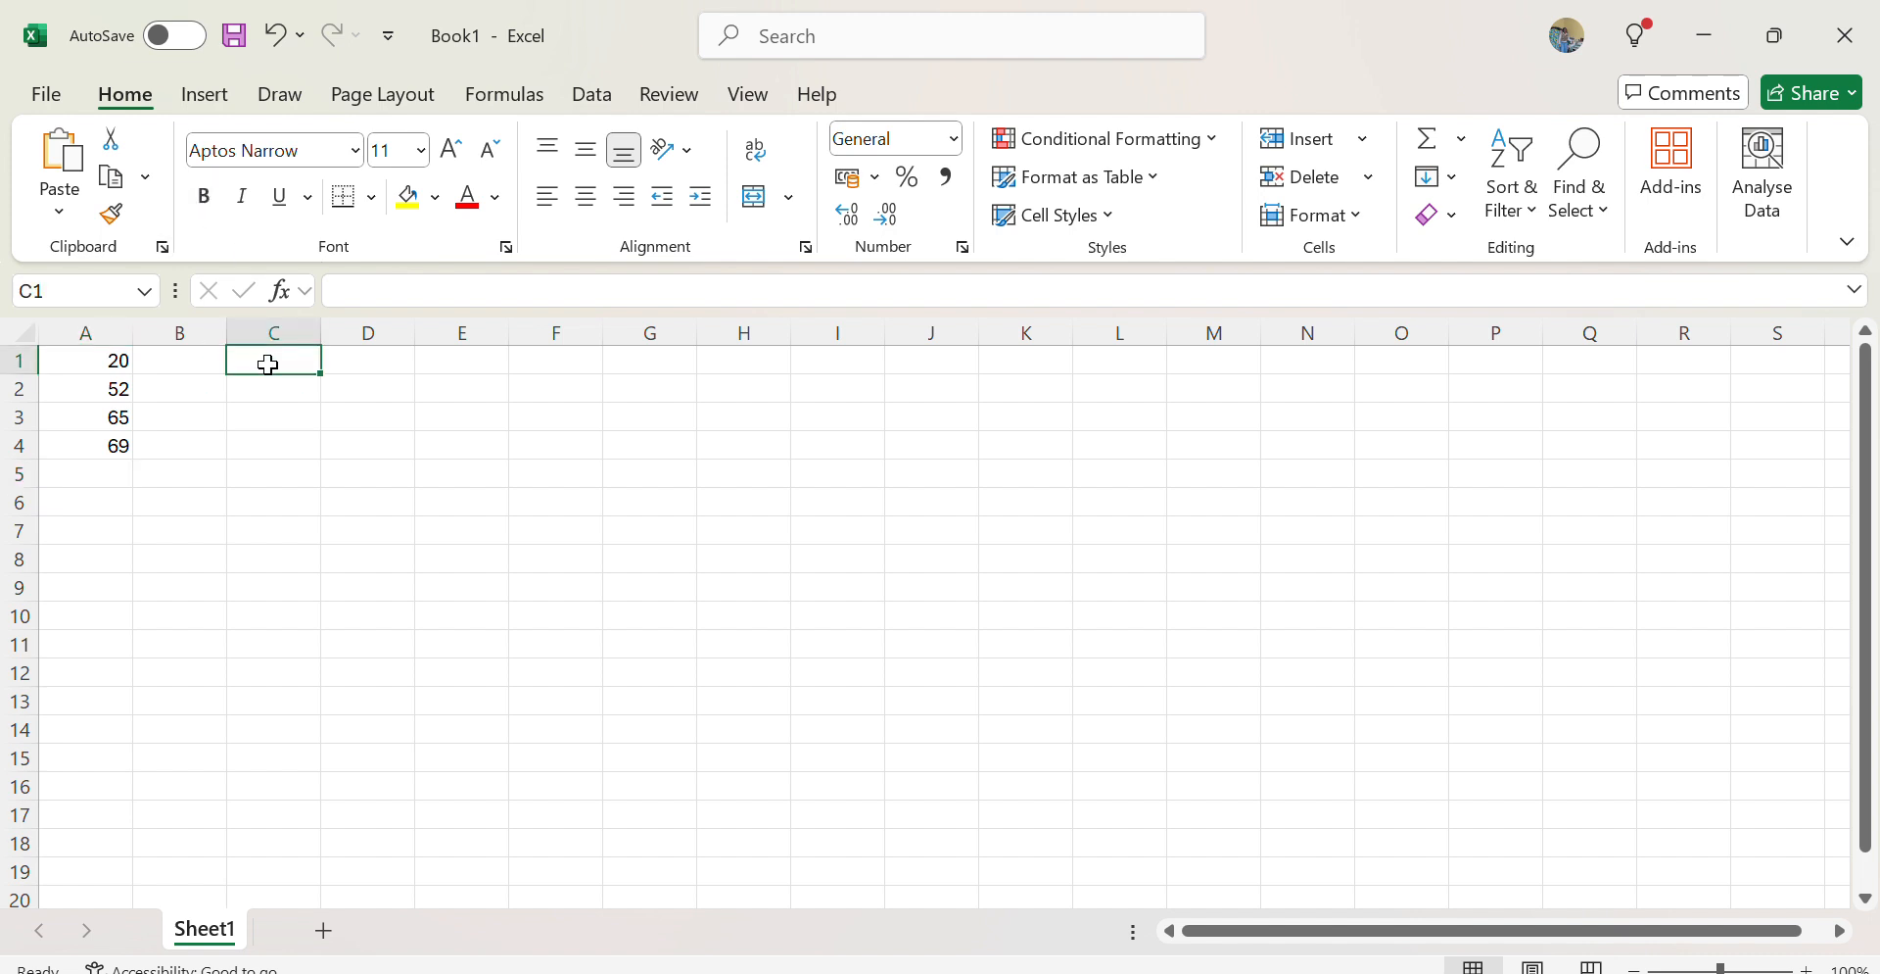
{"action": "type", "text": "tex"}
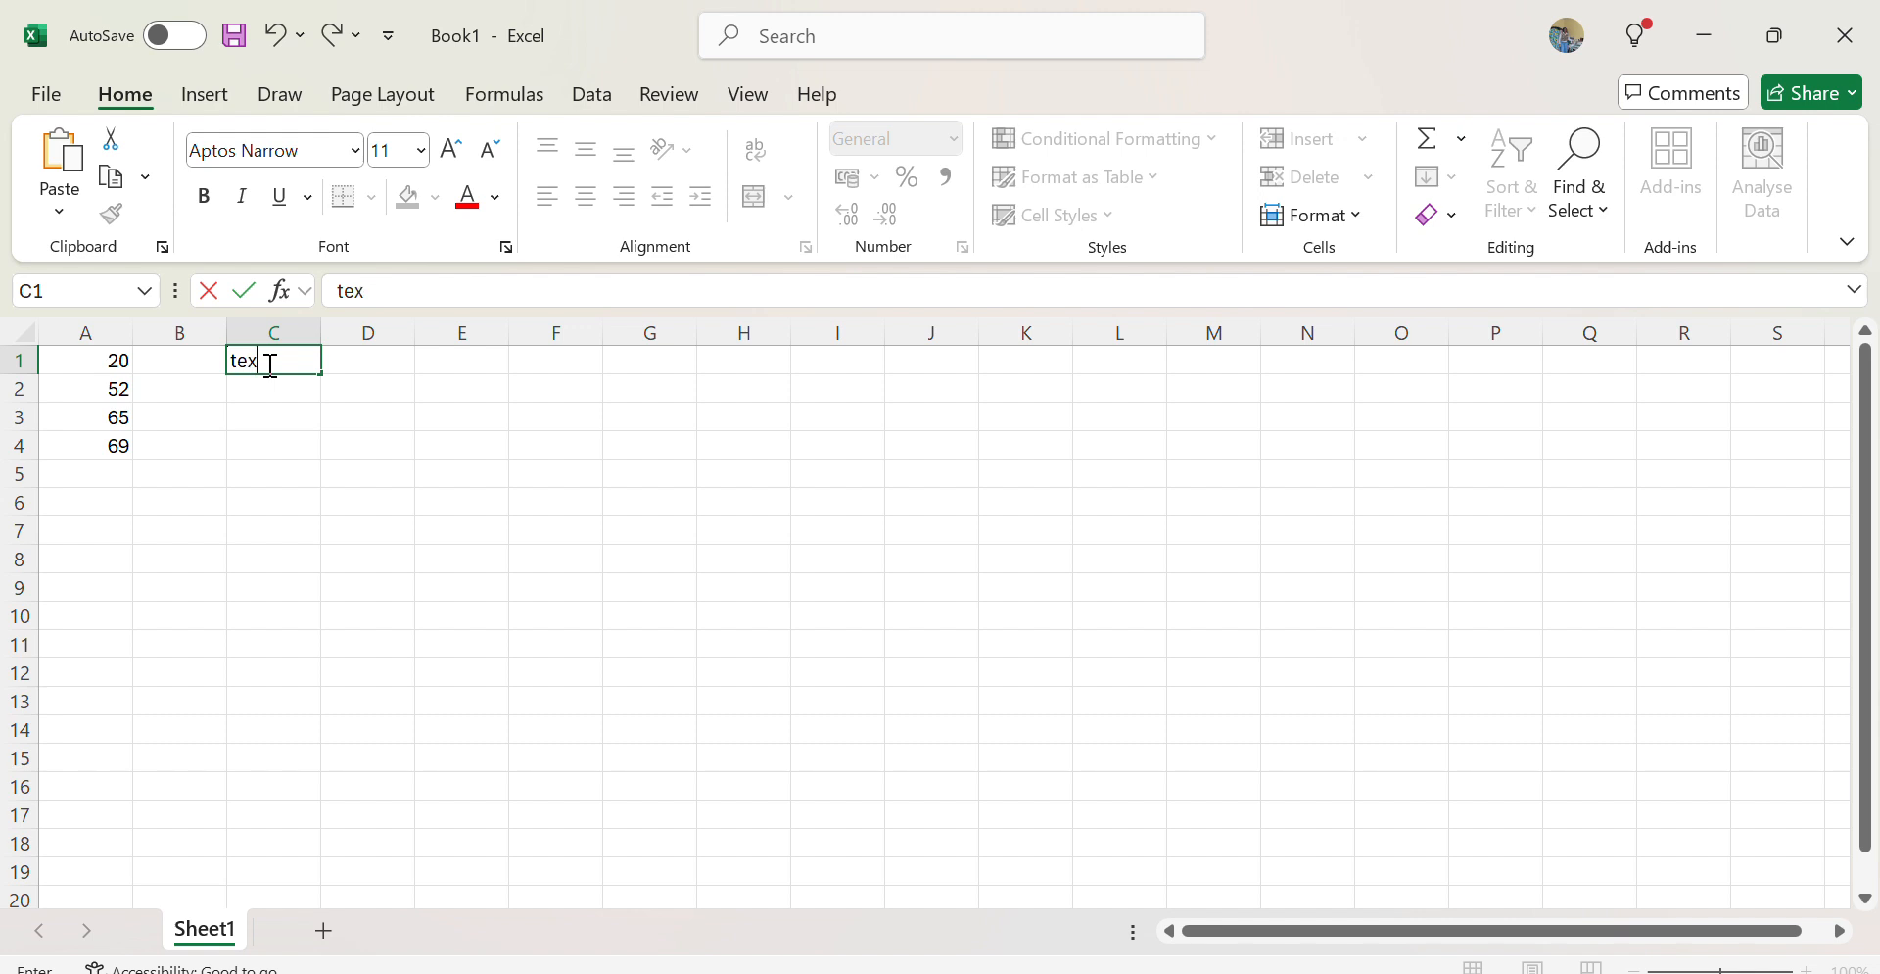
{"action": "type", "text": "t"}
{"action": "left_click", "coordinate": [261, 397]}
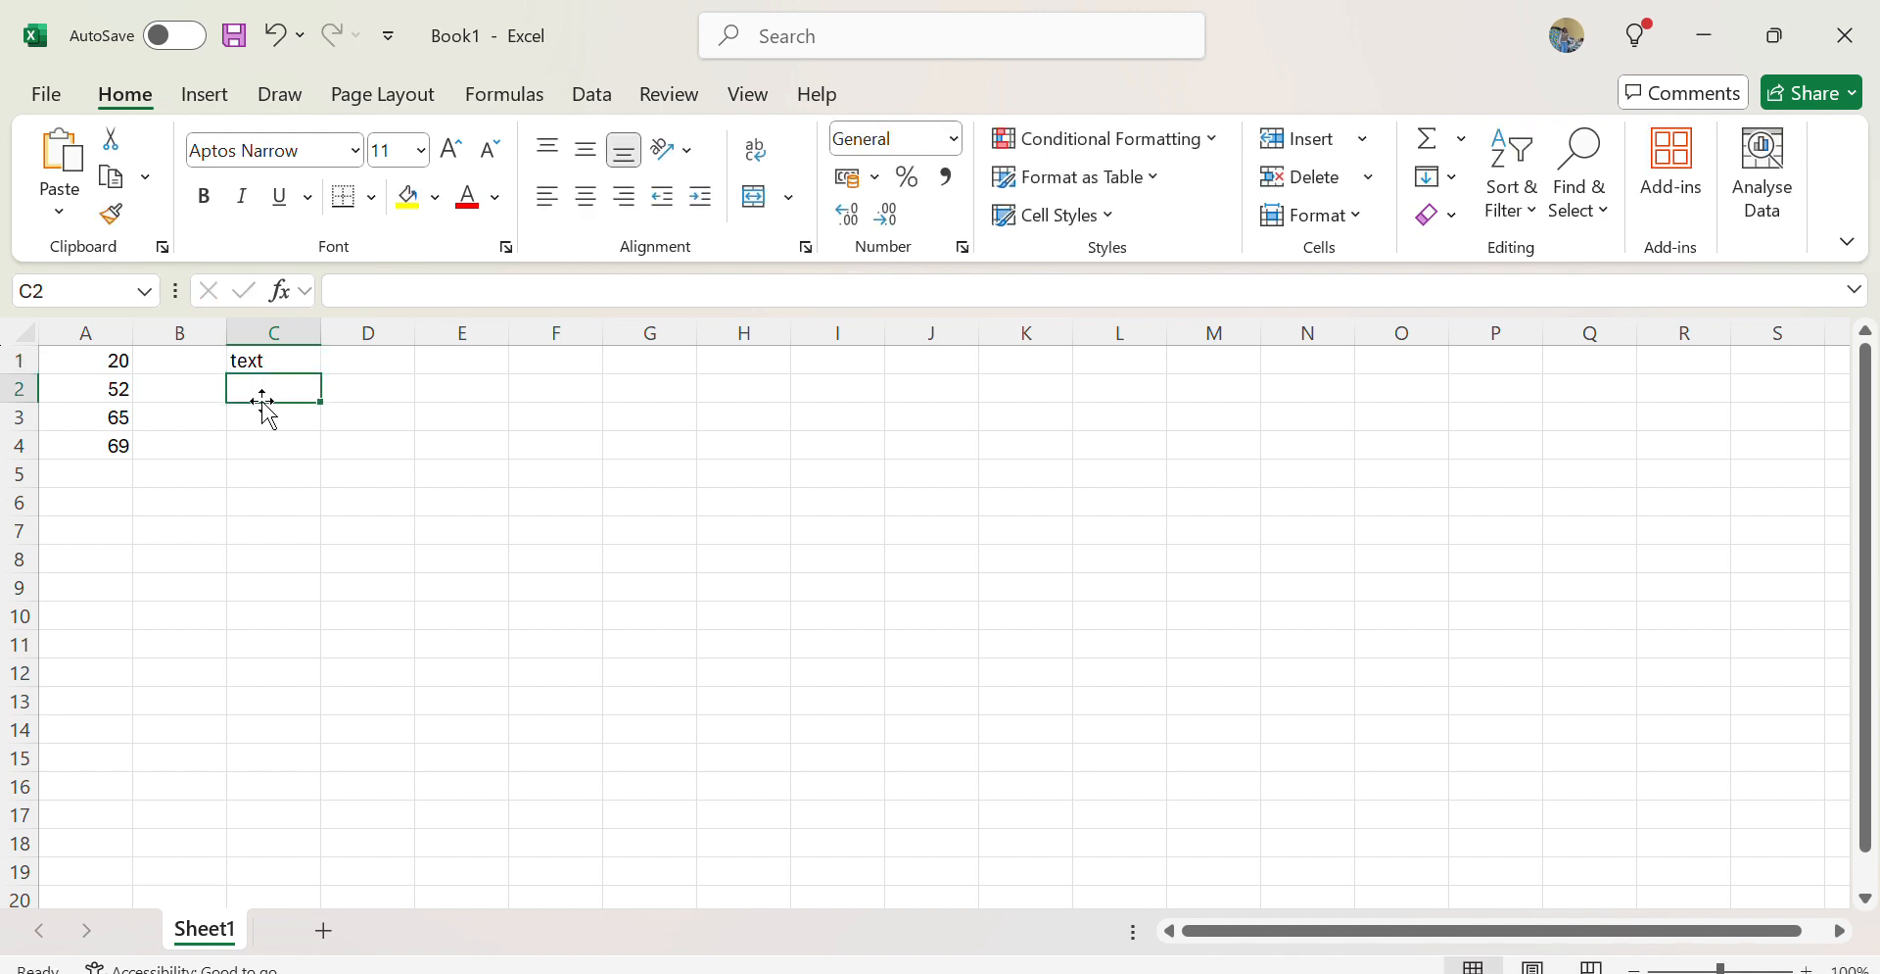
{"action": "type", "text": "wha"}
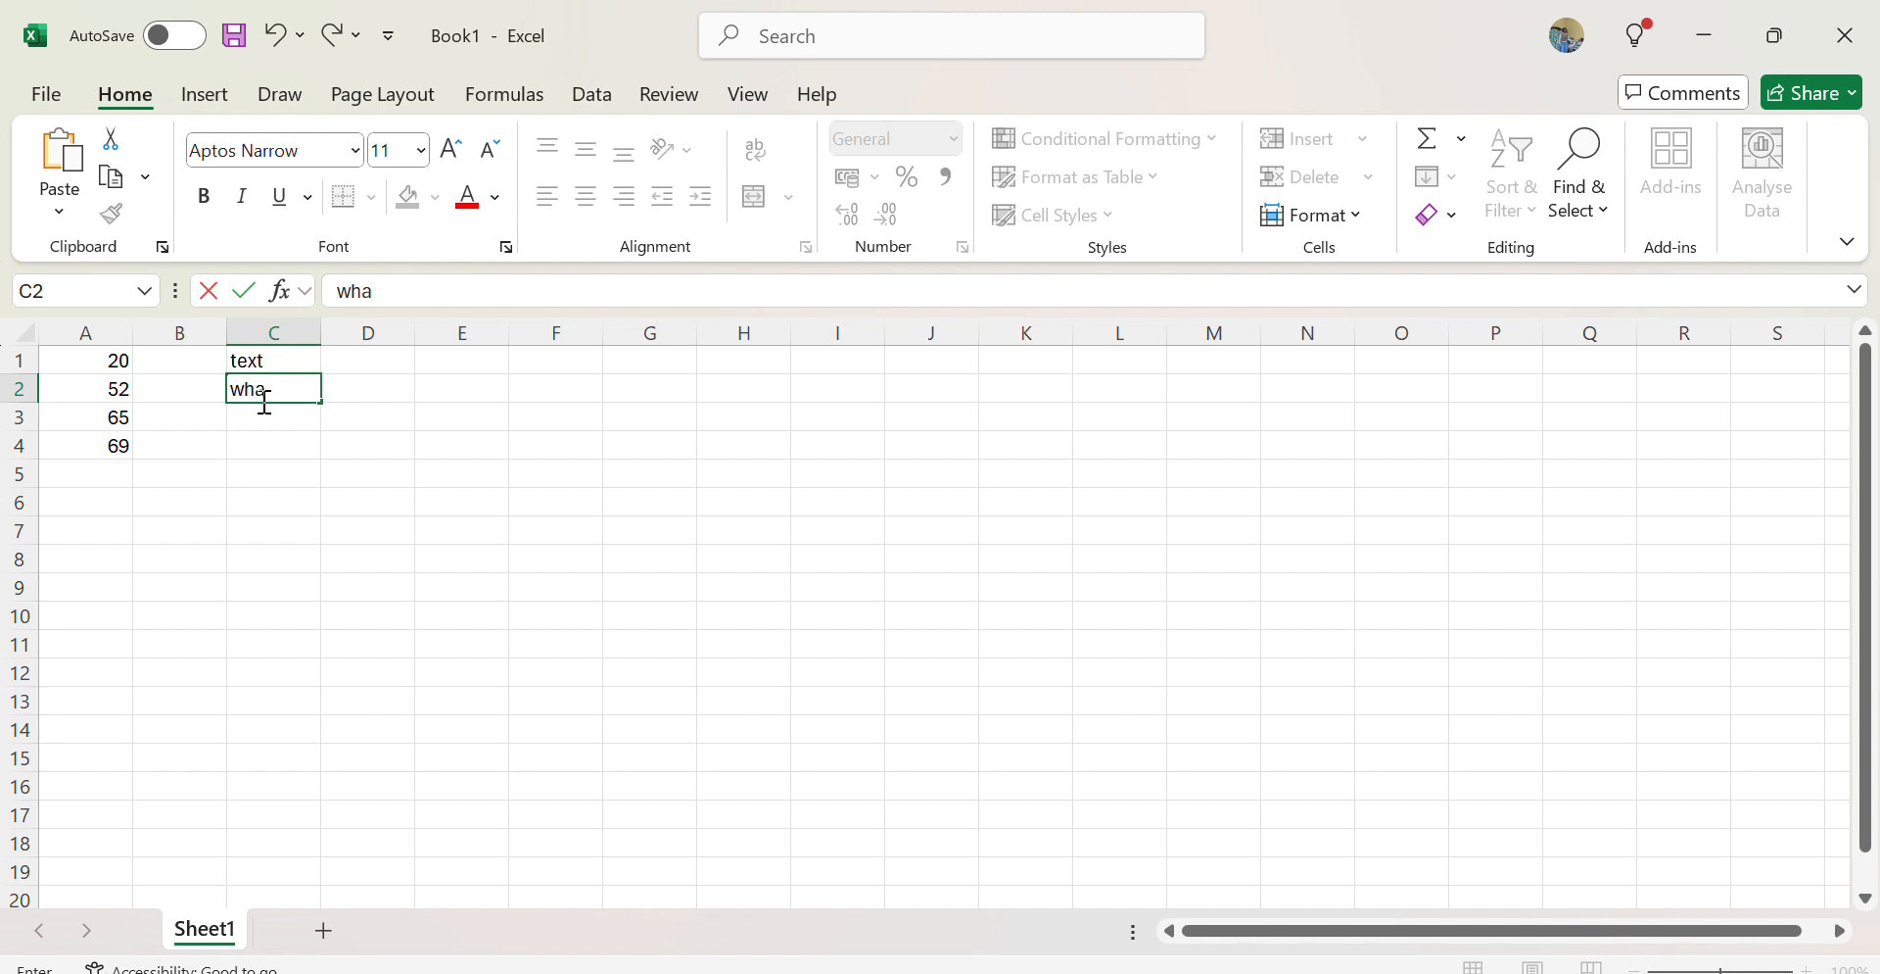
{"action": "type", "text": "t is your name"}
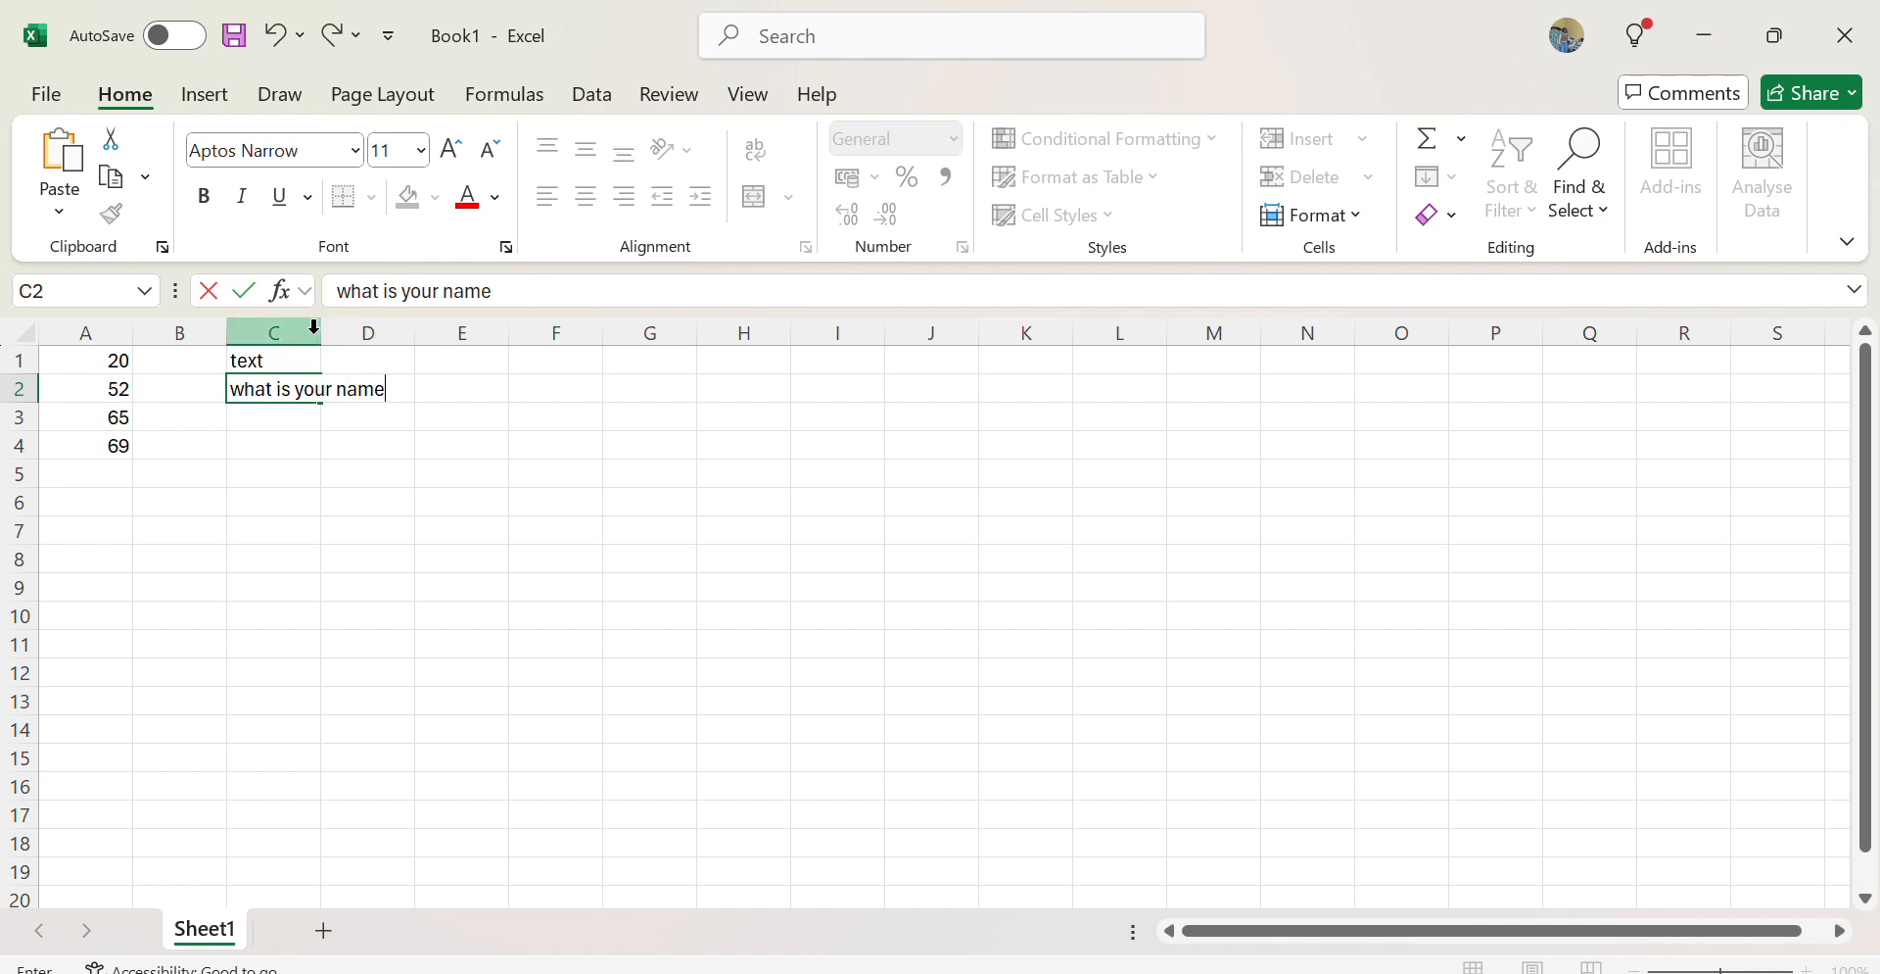
{"action": "left_click", "coordinate": [270, 420]}
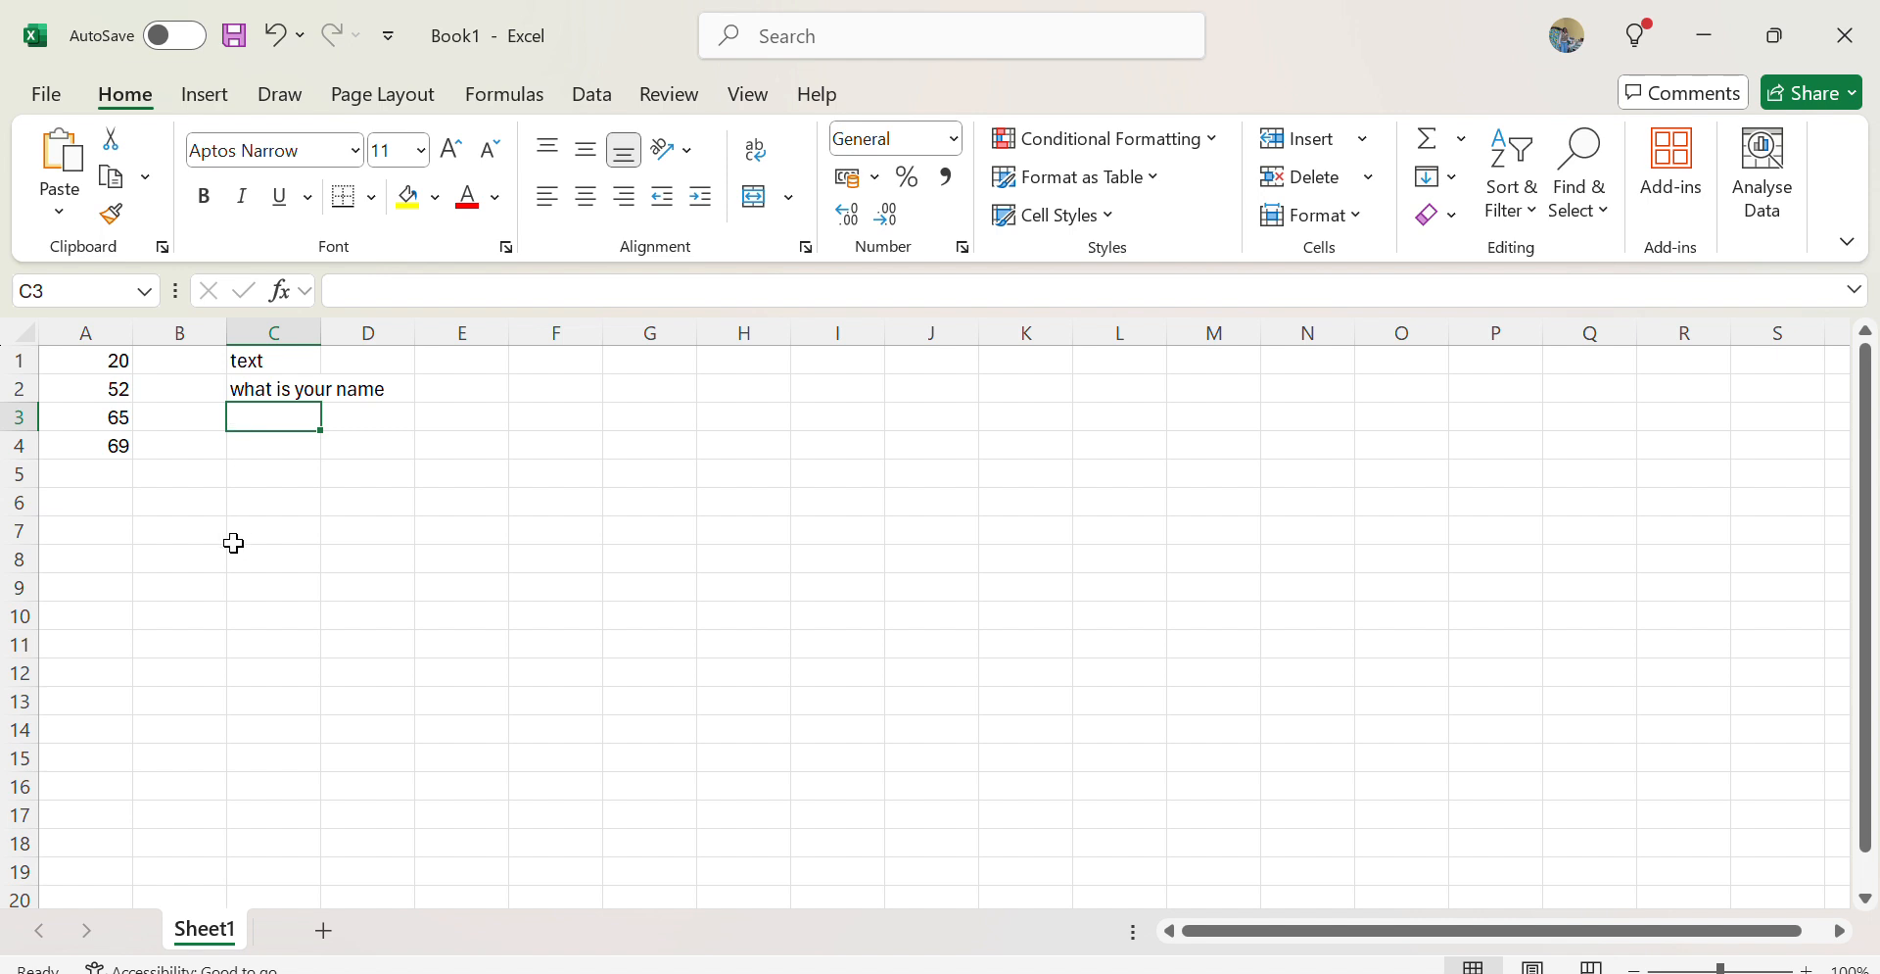
Add up cells A1 to A4 in cell A5 with a SUM formula and check the formula.
{"action": "left_click", "coordinate": [114, 479]}
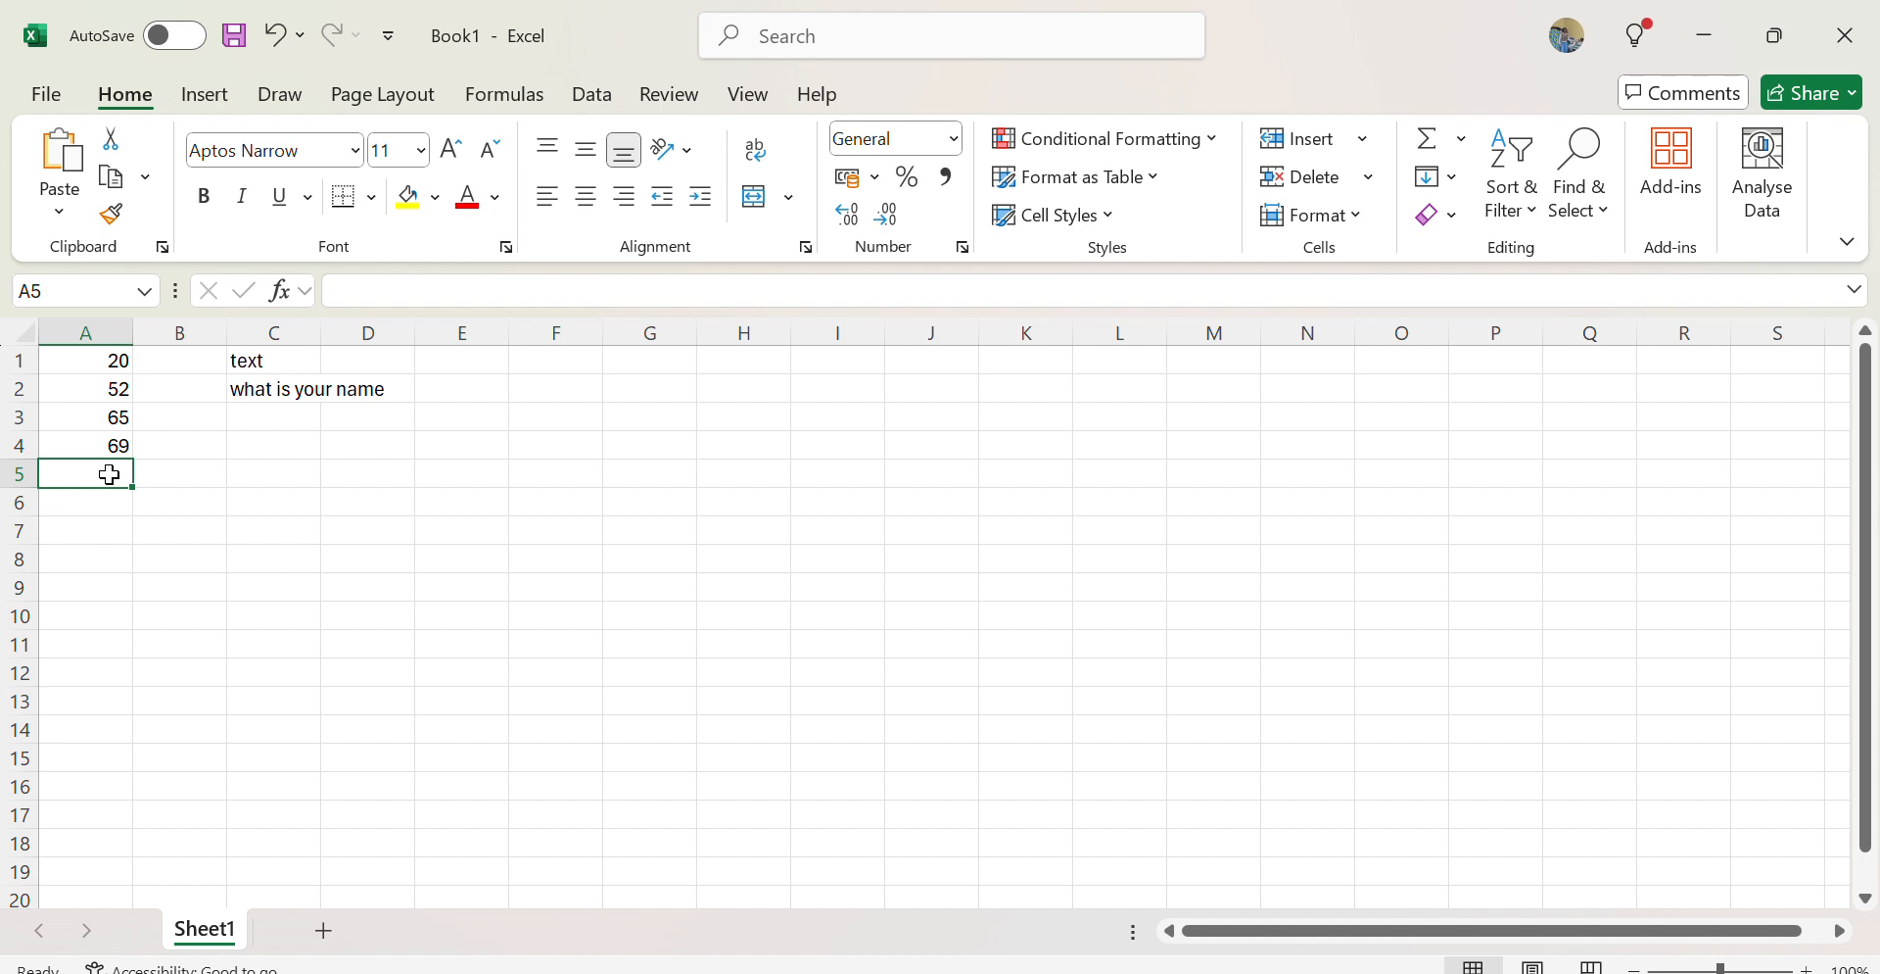
{"action": "type", "text": "="}
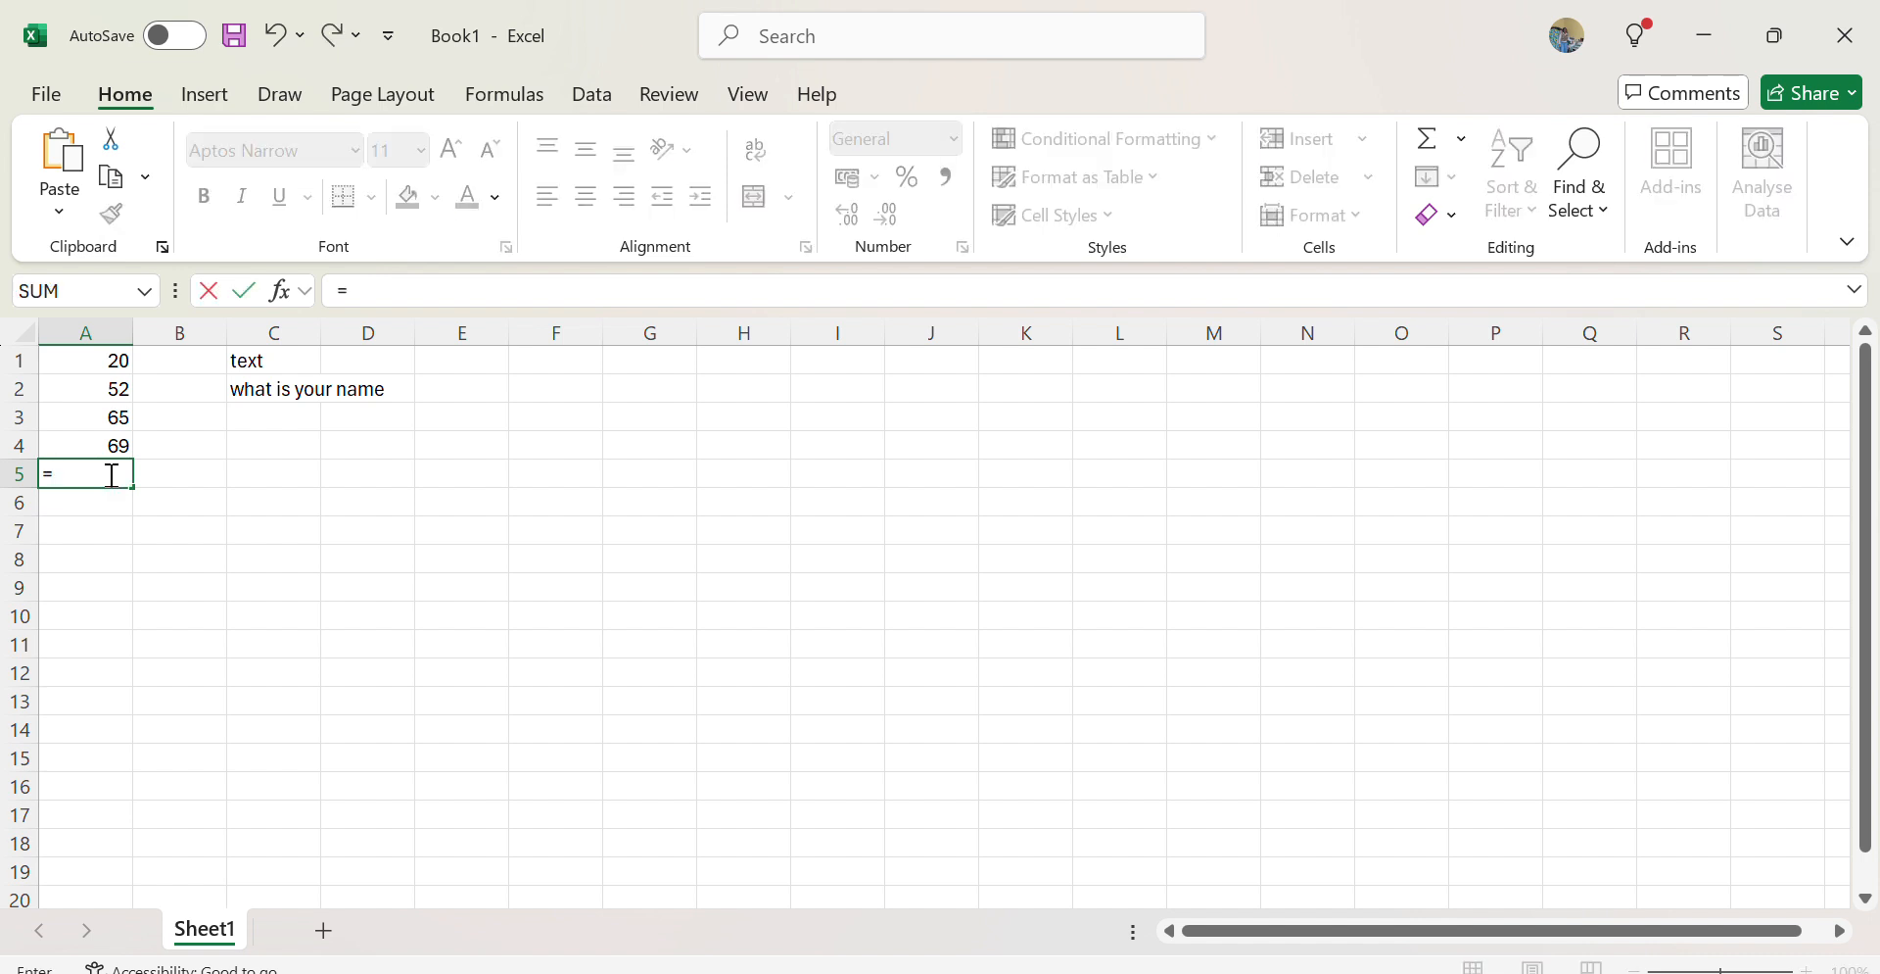
{"action": "type", "text": "sum"}
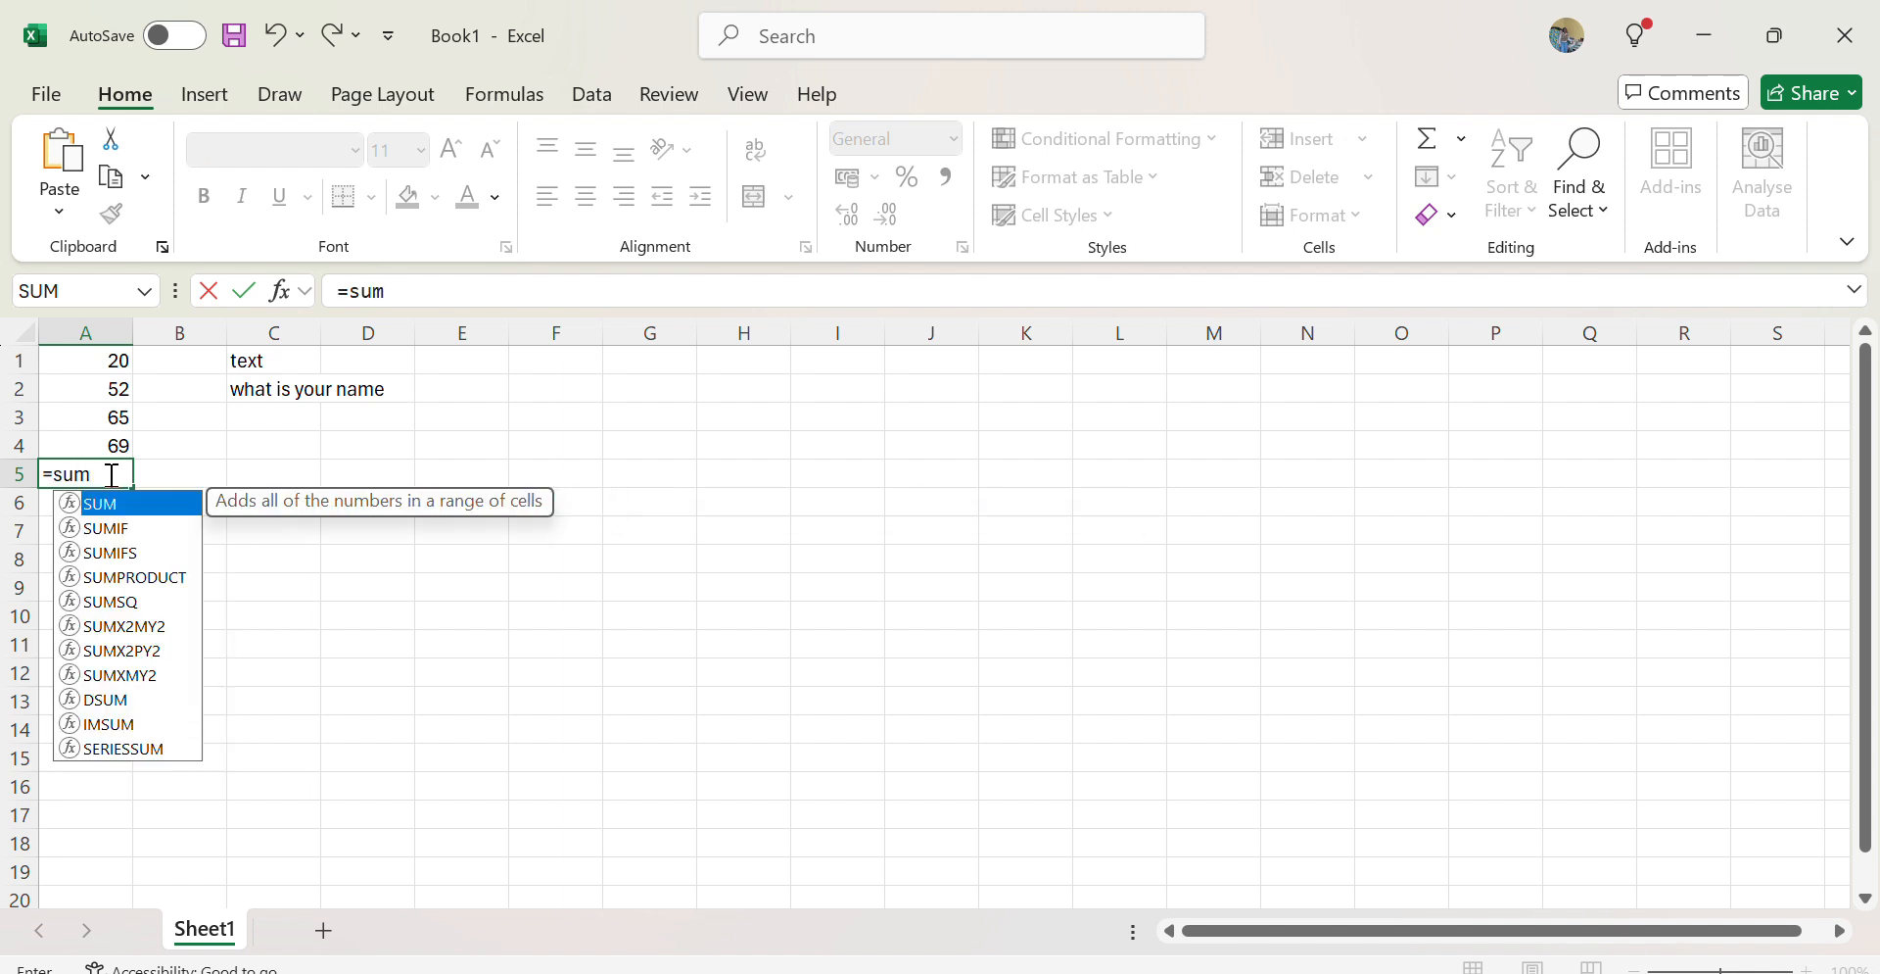
{"action": "type", "text": "("}
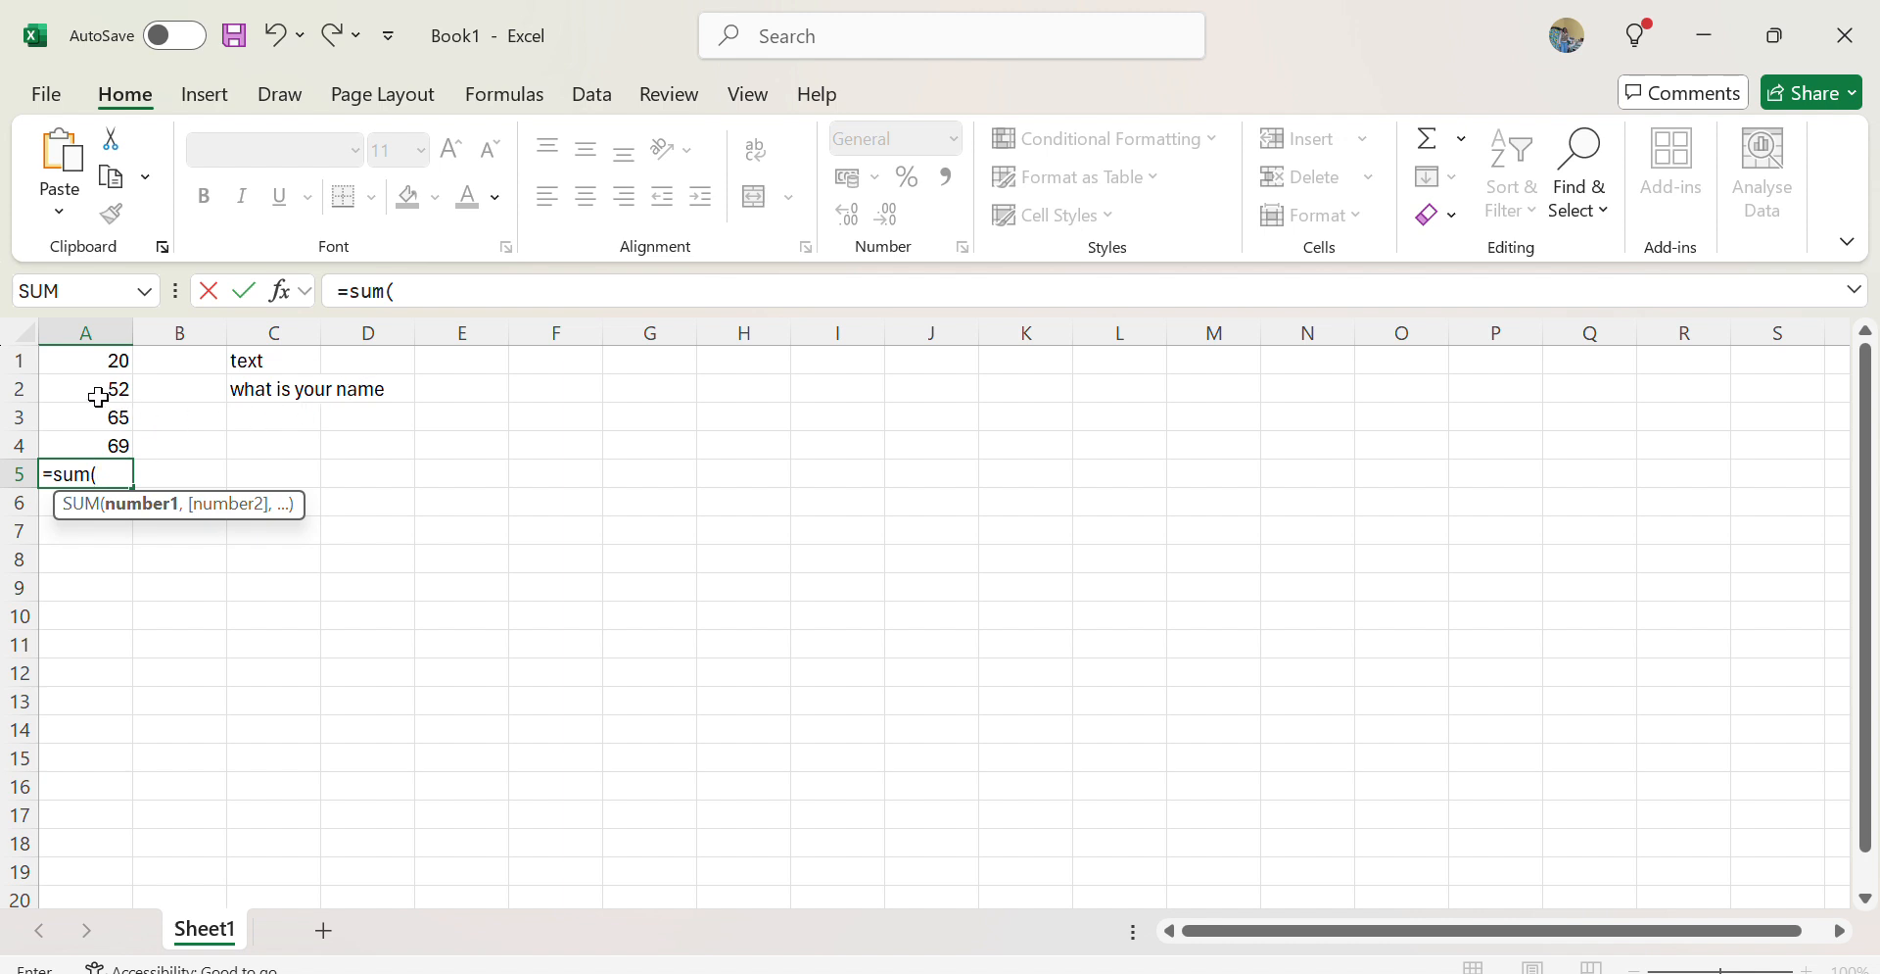
{"action": "left_click_drag", "start_coordinate": [106, 361], "coordinate": [81, 431]}
{"action": "key", "text": "Return"}
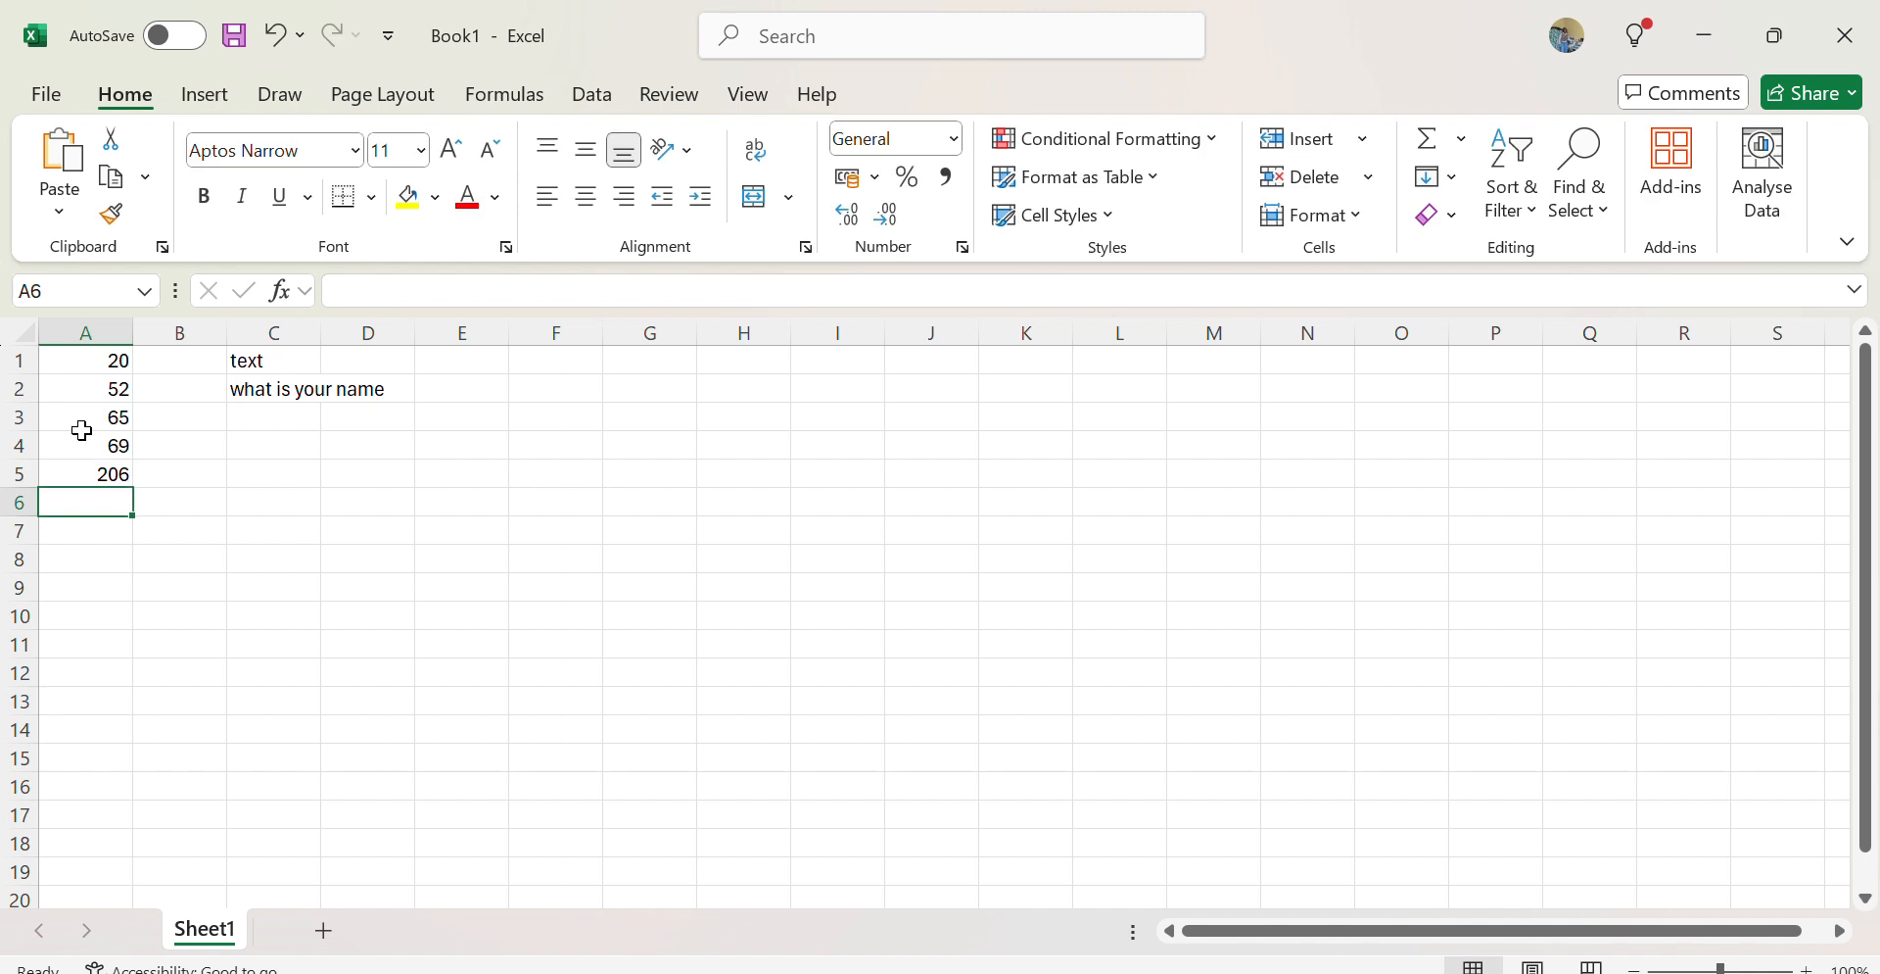
{"action": "left_click", "coordinate": [71, 474]}
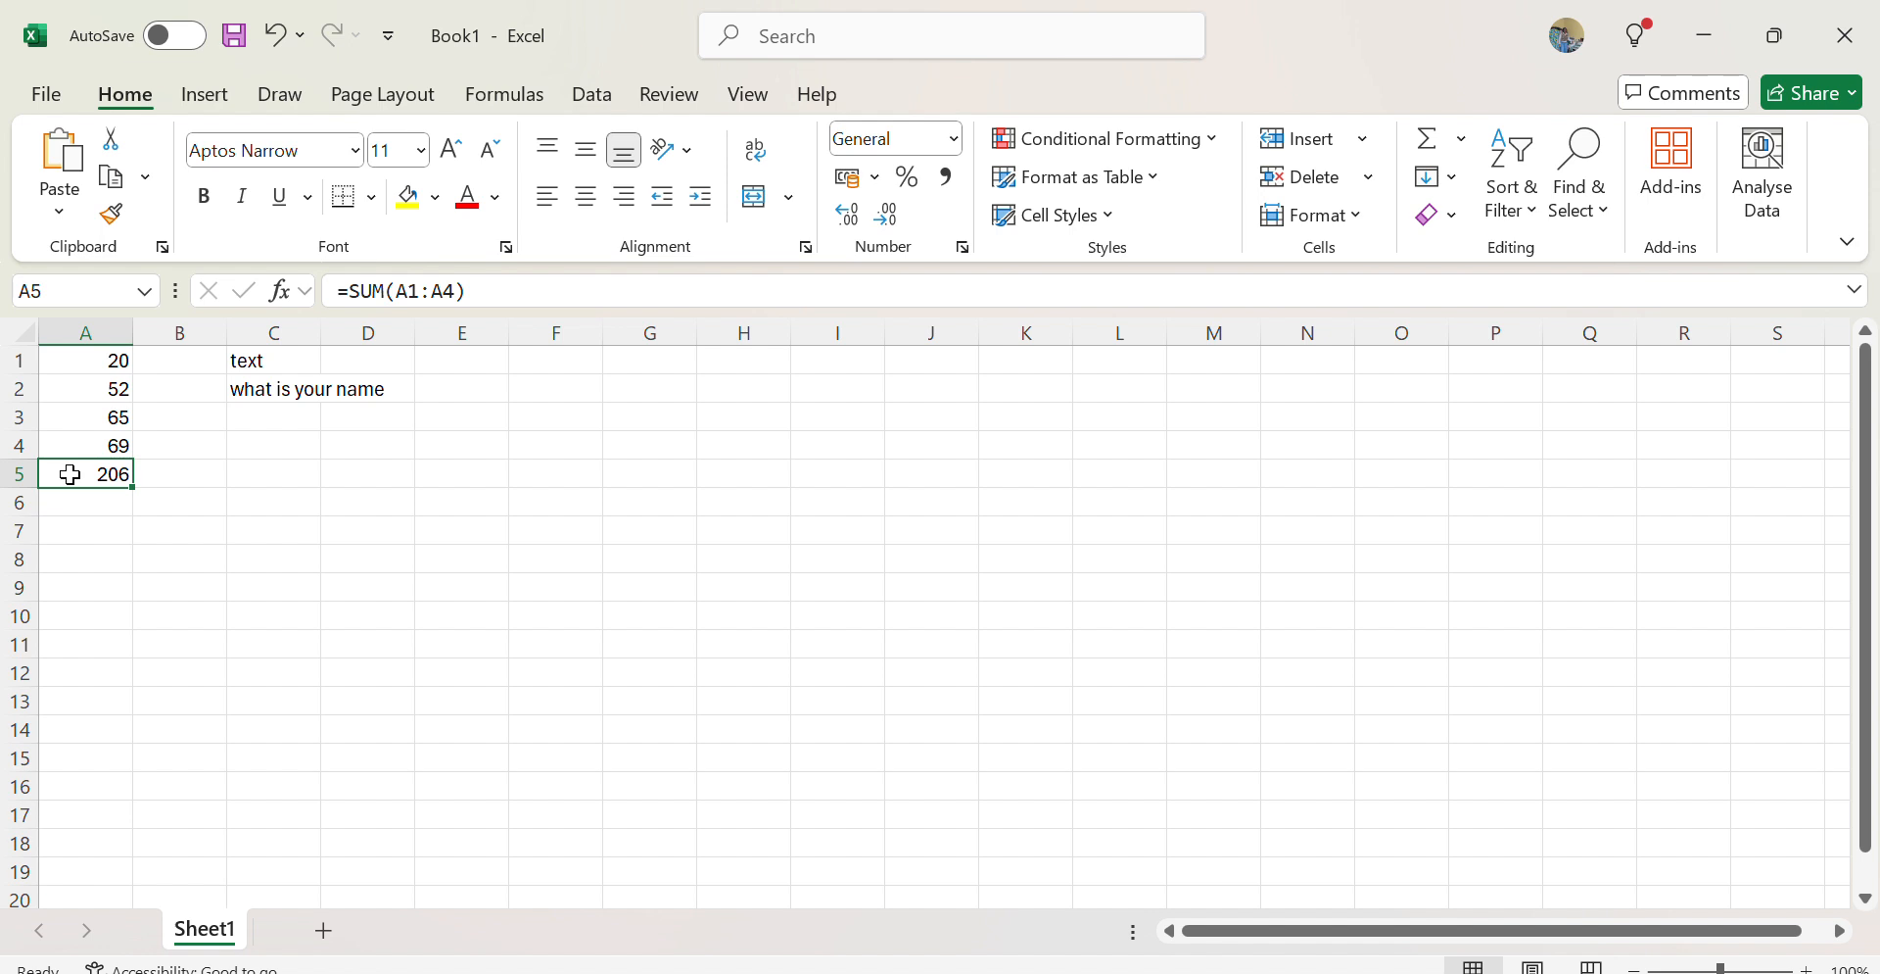
Examine the available commands for inserting, drawing, page layout, formulas, data and reviewing.
{"action": "left_click", "coordinate": [323, 592]}
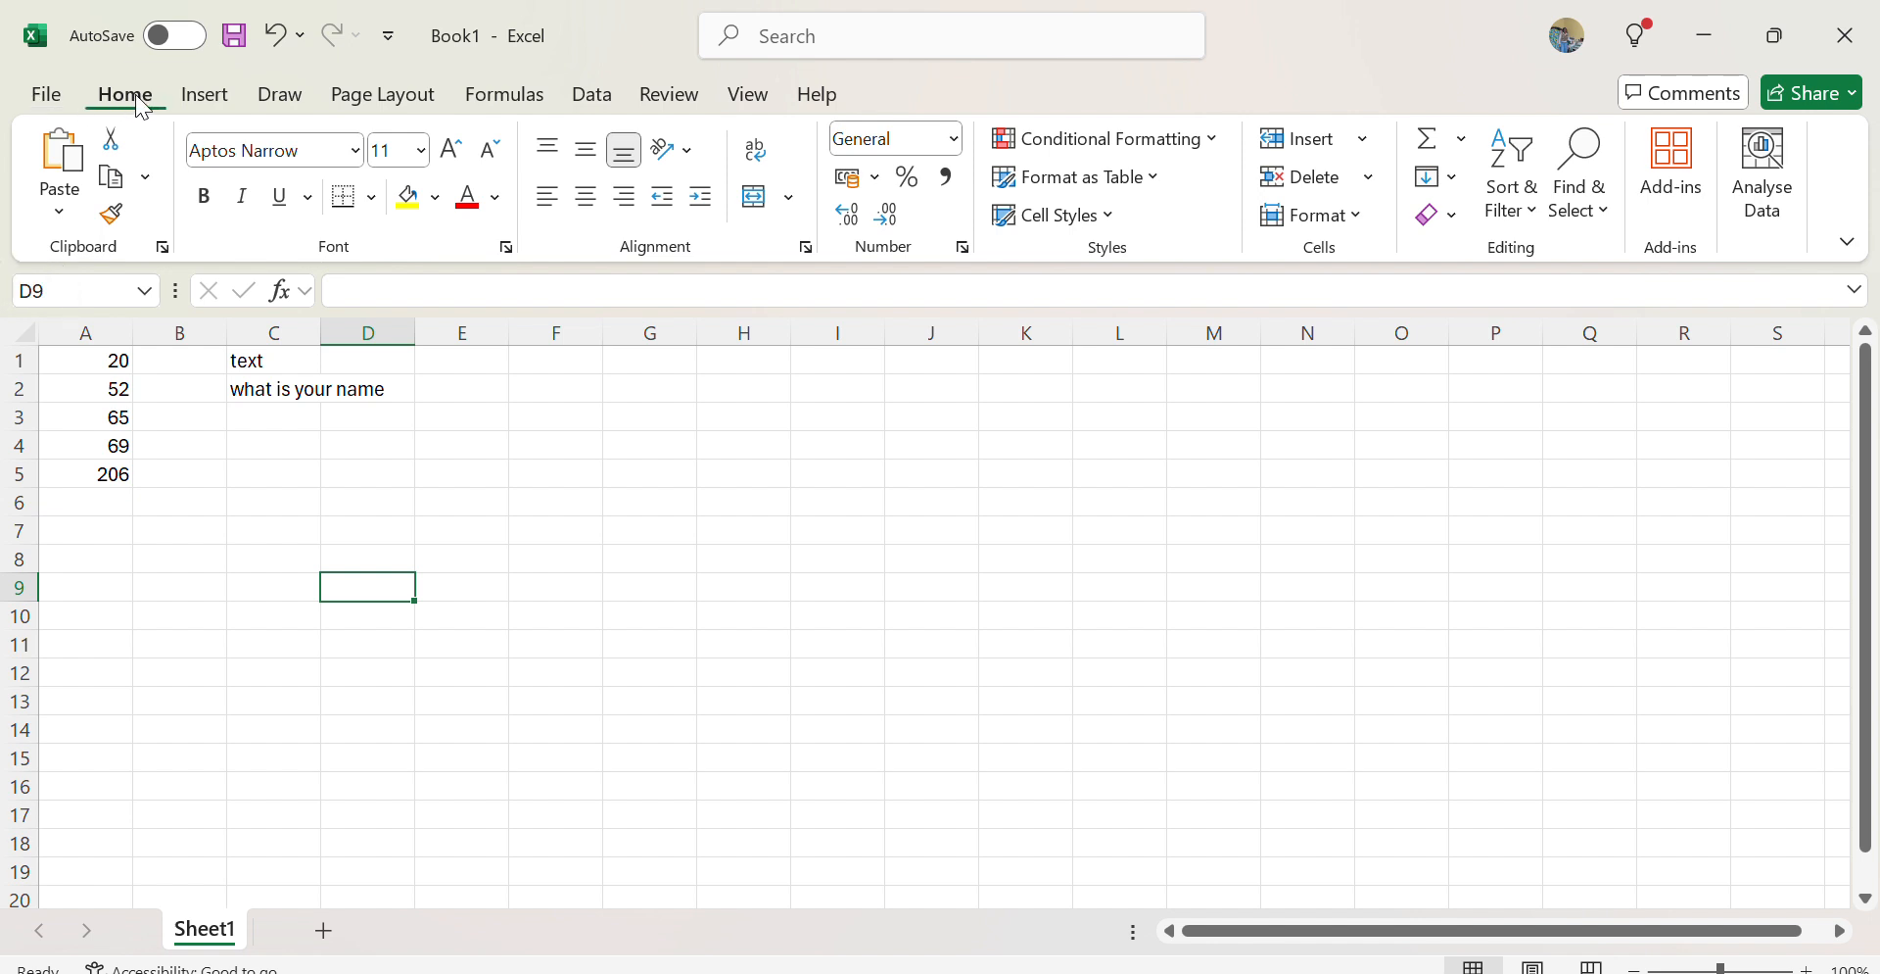
{"action": "left_click", "coordinate": [216, 100]}
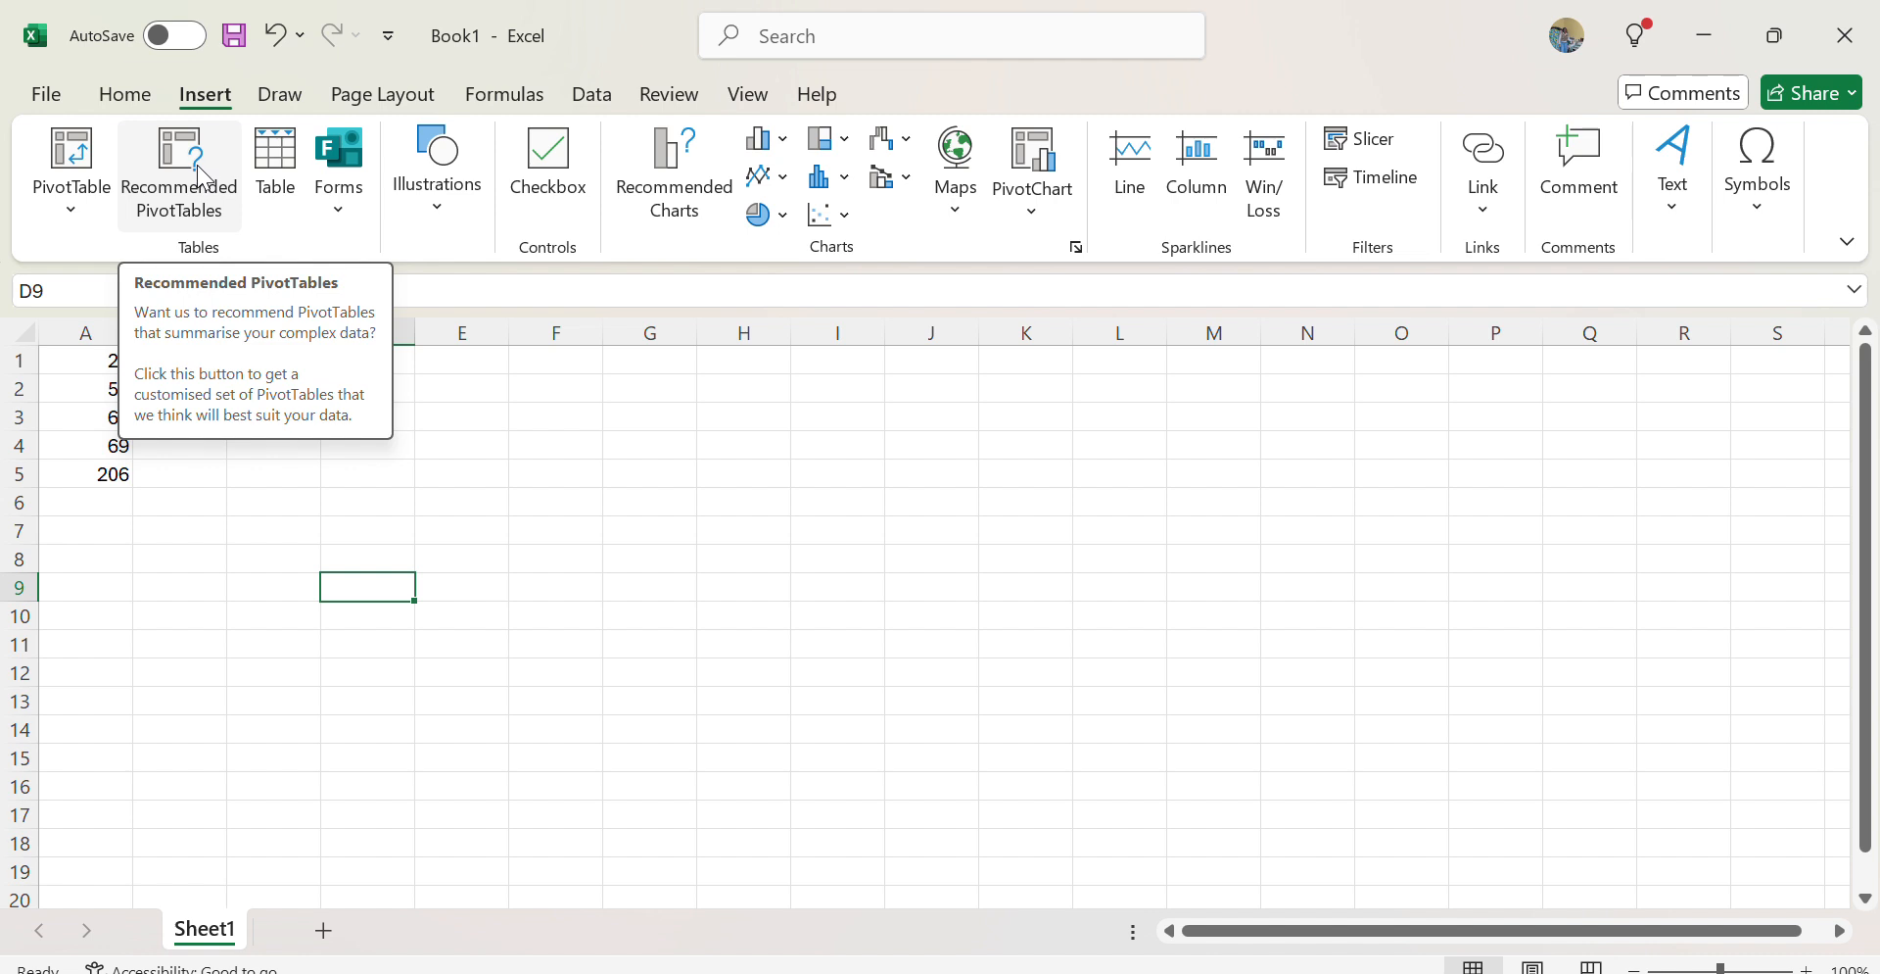
{"action": "left_click", "coordinate": [281, 94]}
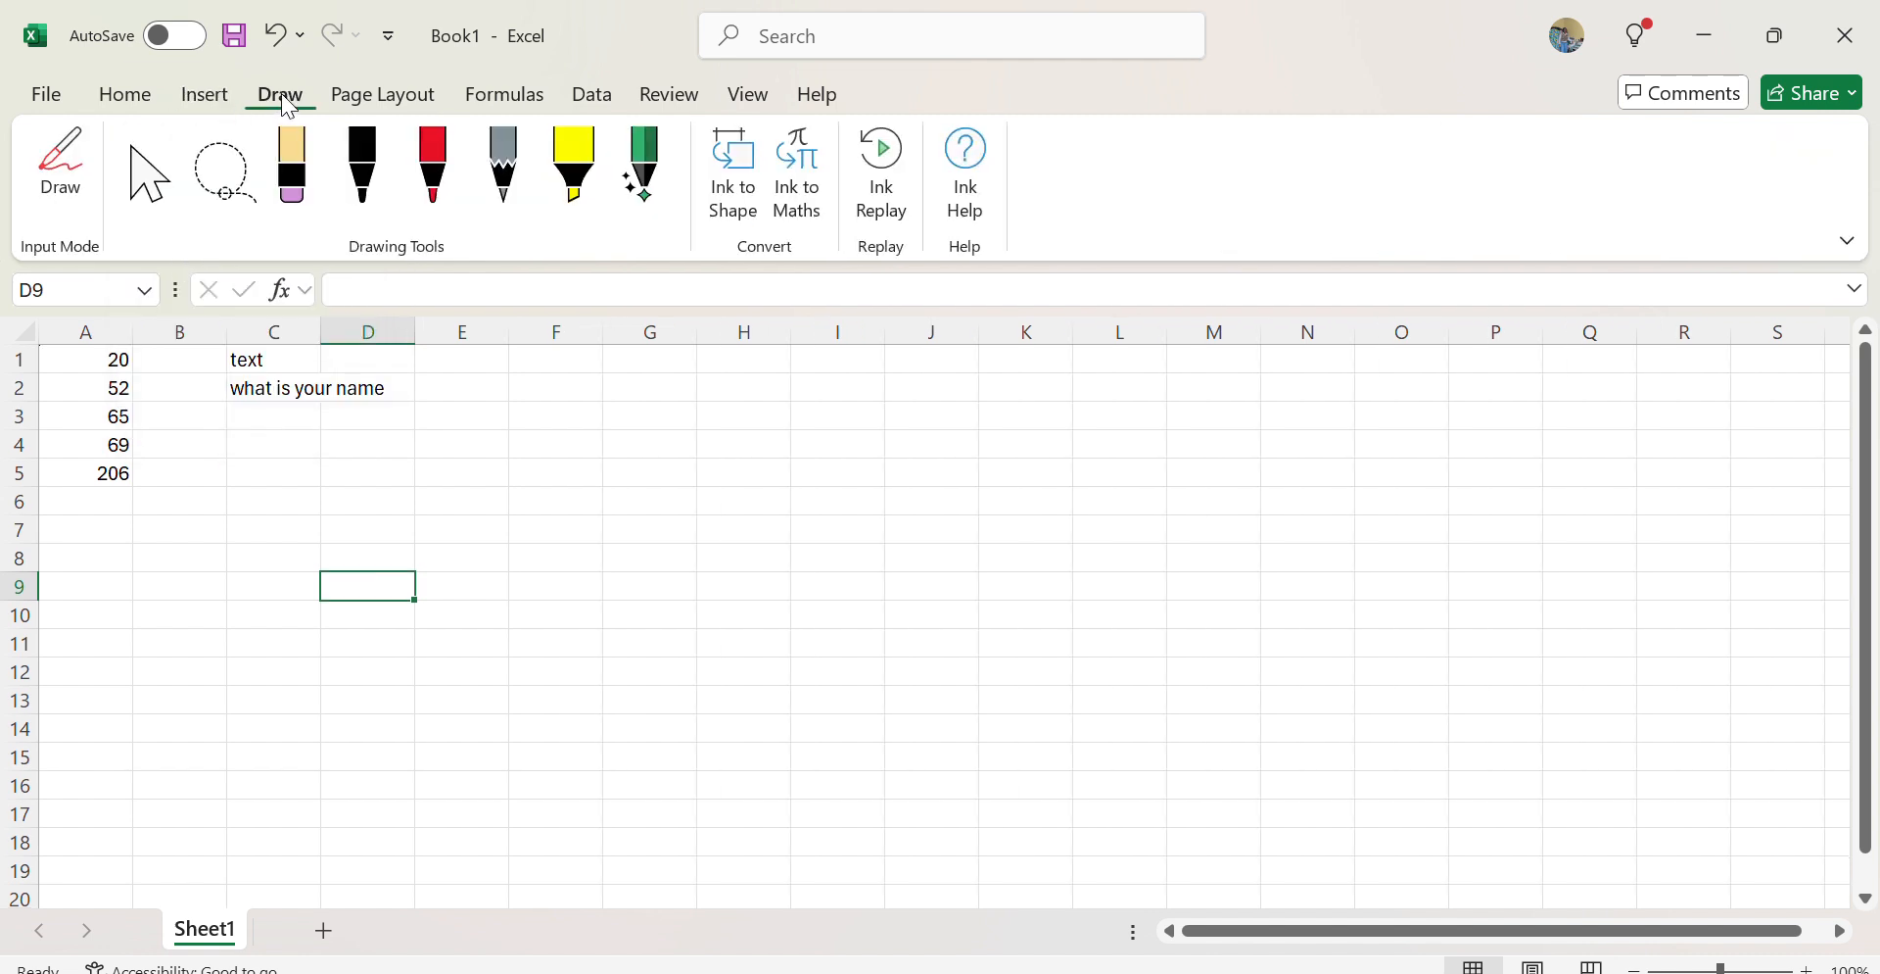
{"action": "left_click", "coordinate": [366, 97]}
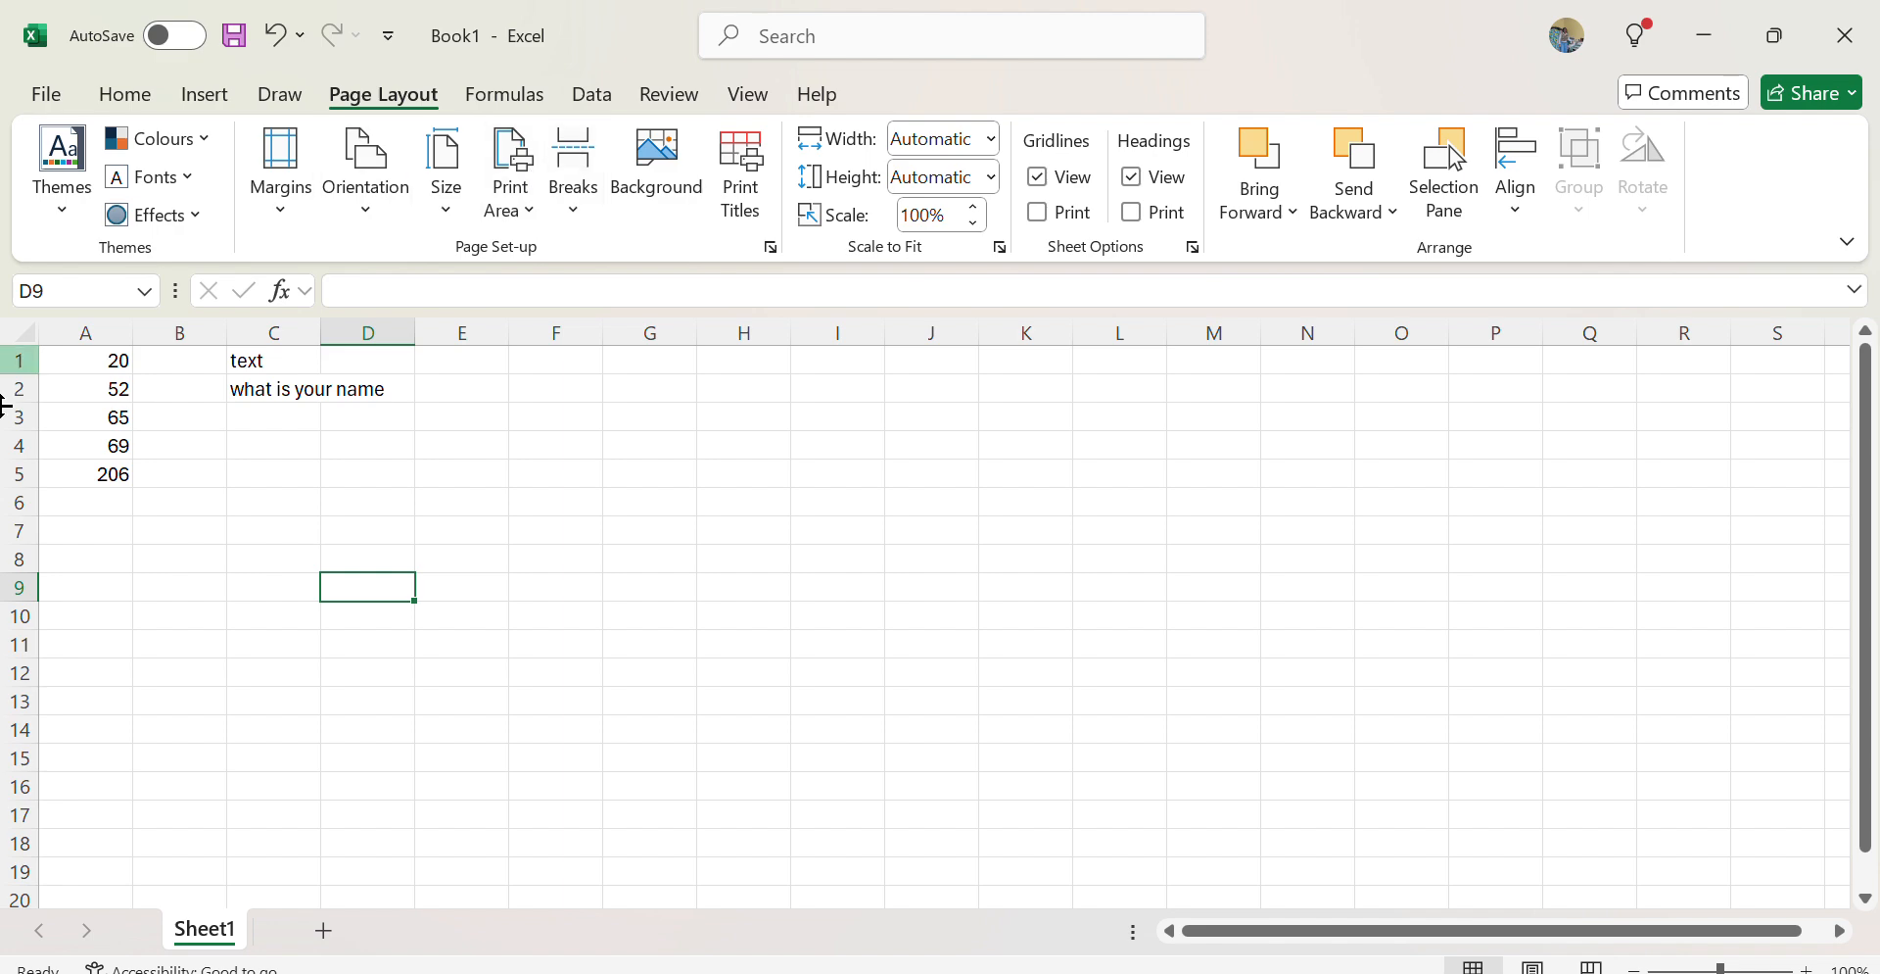
{"action": "left_click", "coordinate": [522, 103]}
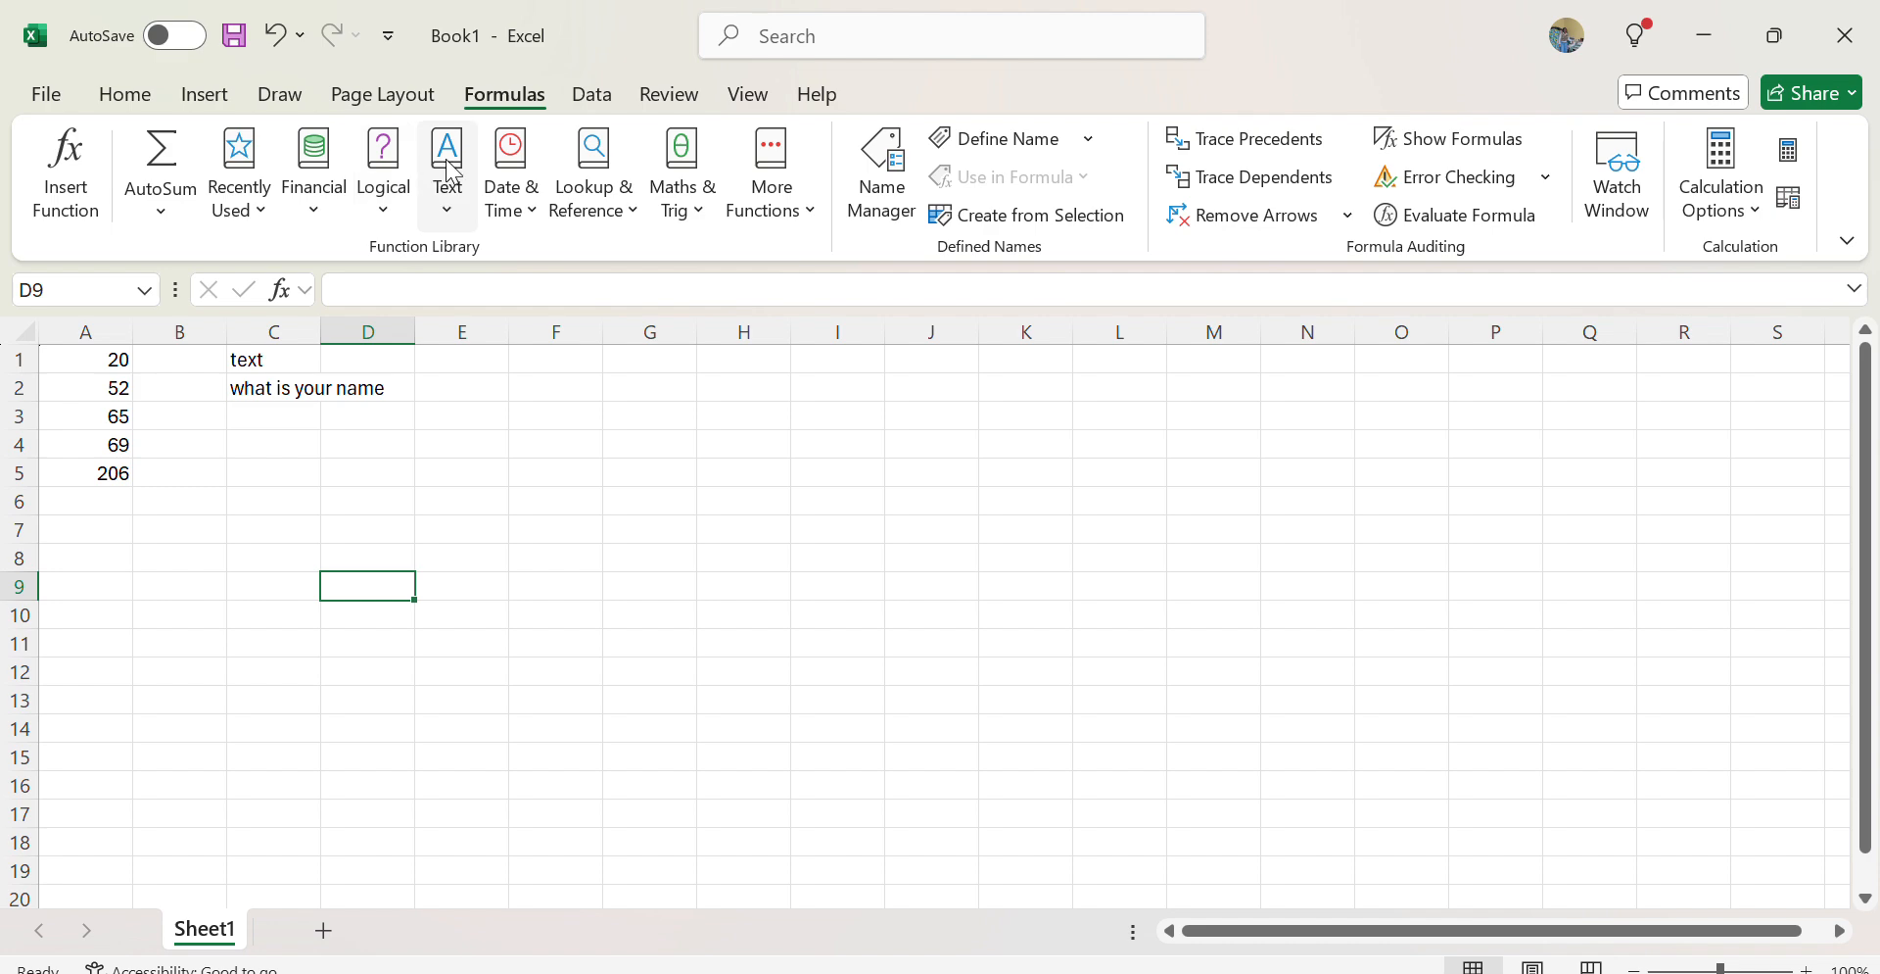
{"action": "left_click", "coordinate": [596, 94]}
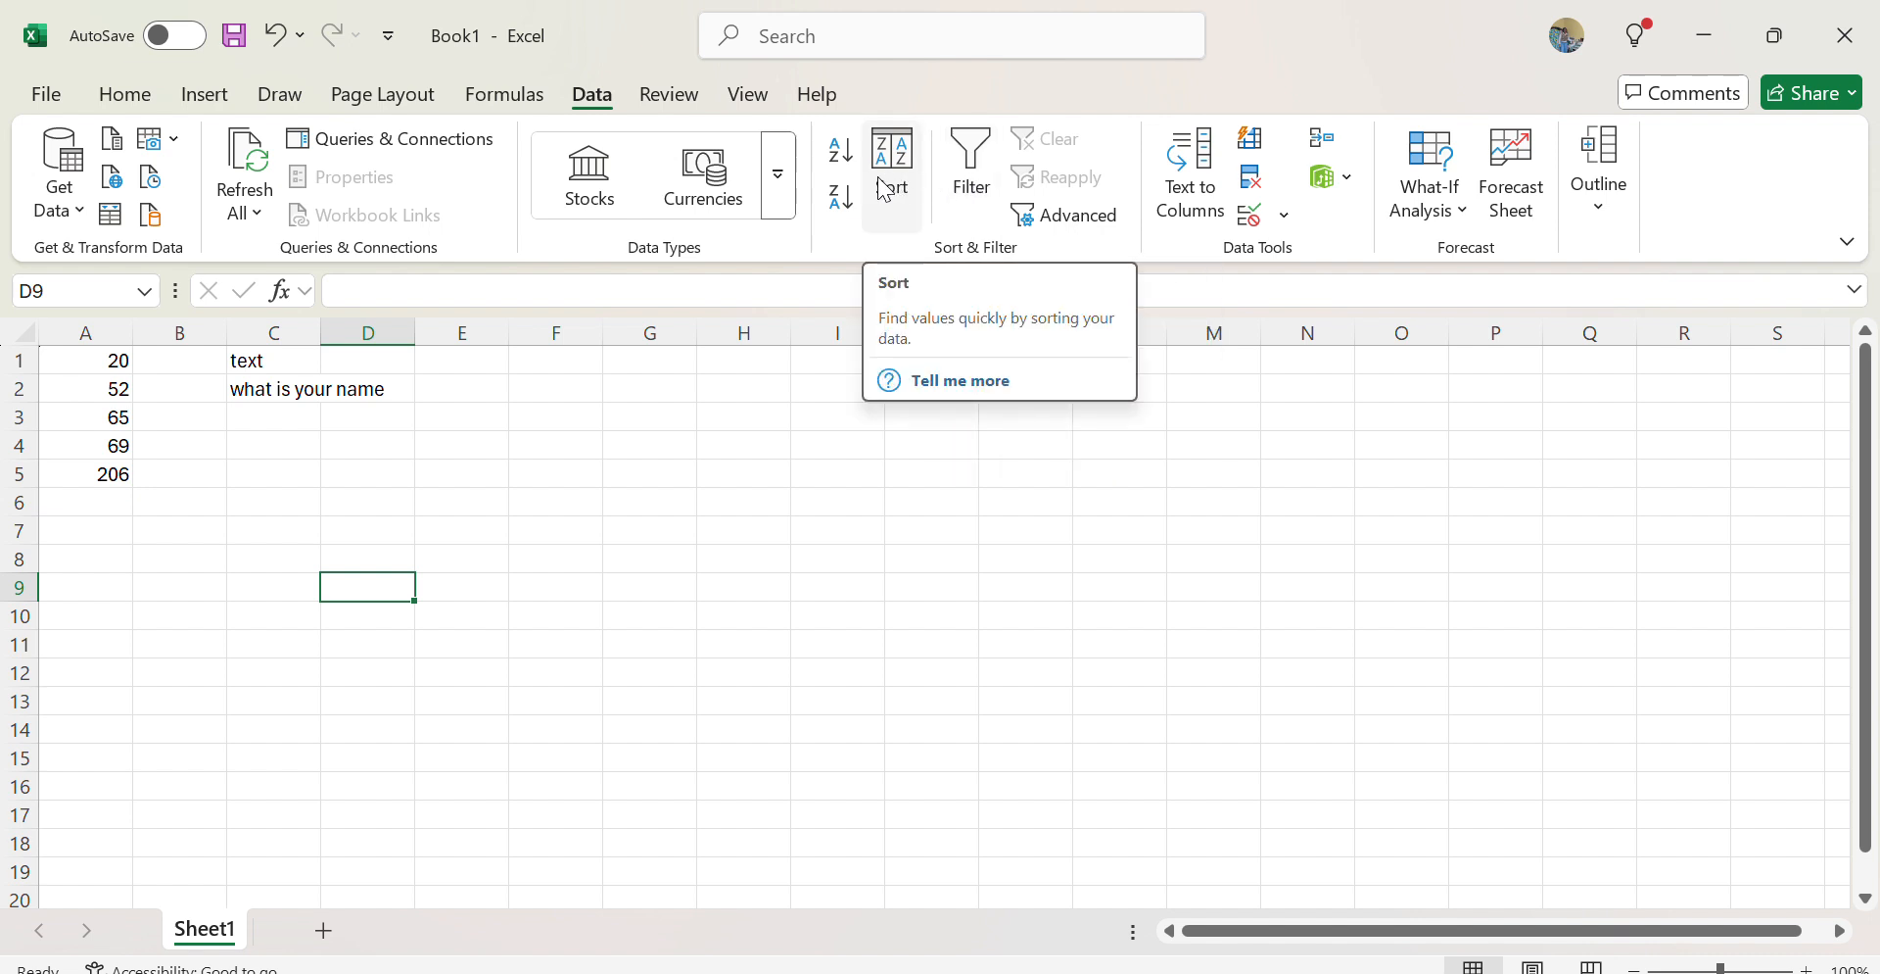
{"action": "left_click", "coordinate": [665, 98]}
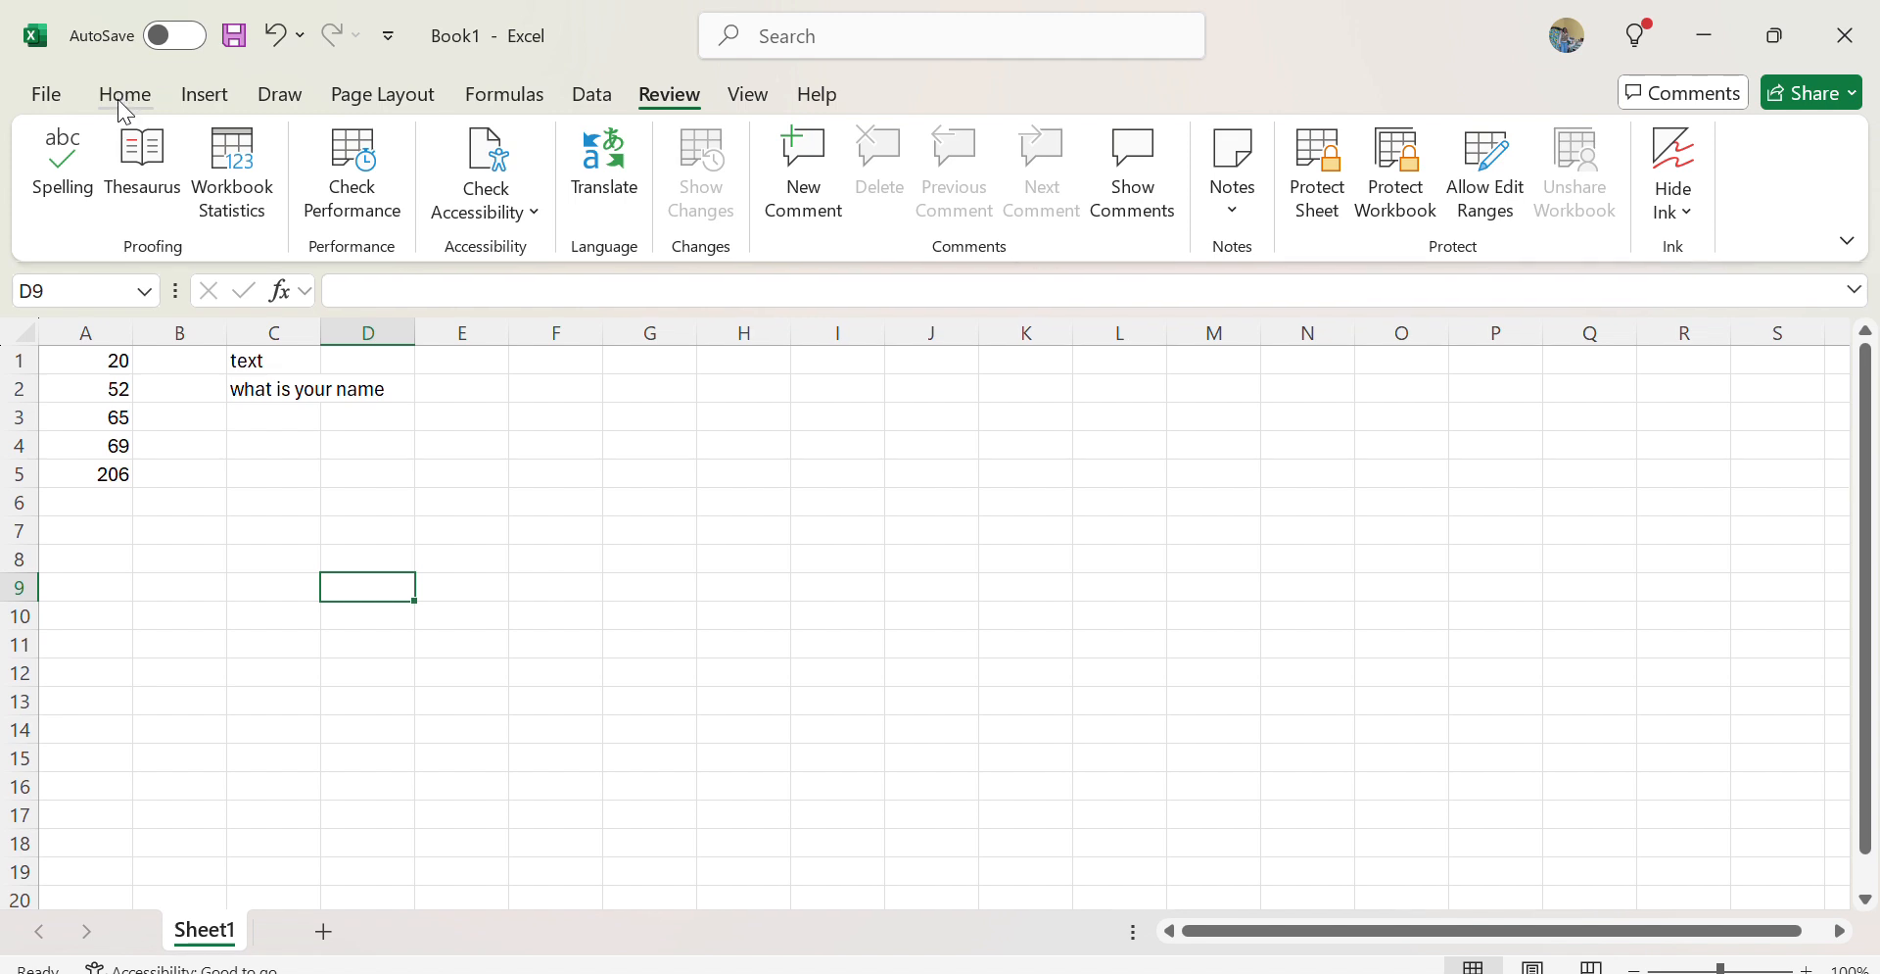
{"action": "left_click", "coordinate": [120, 102]}
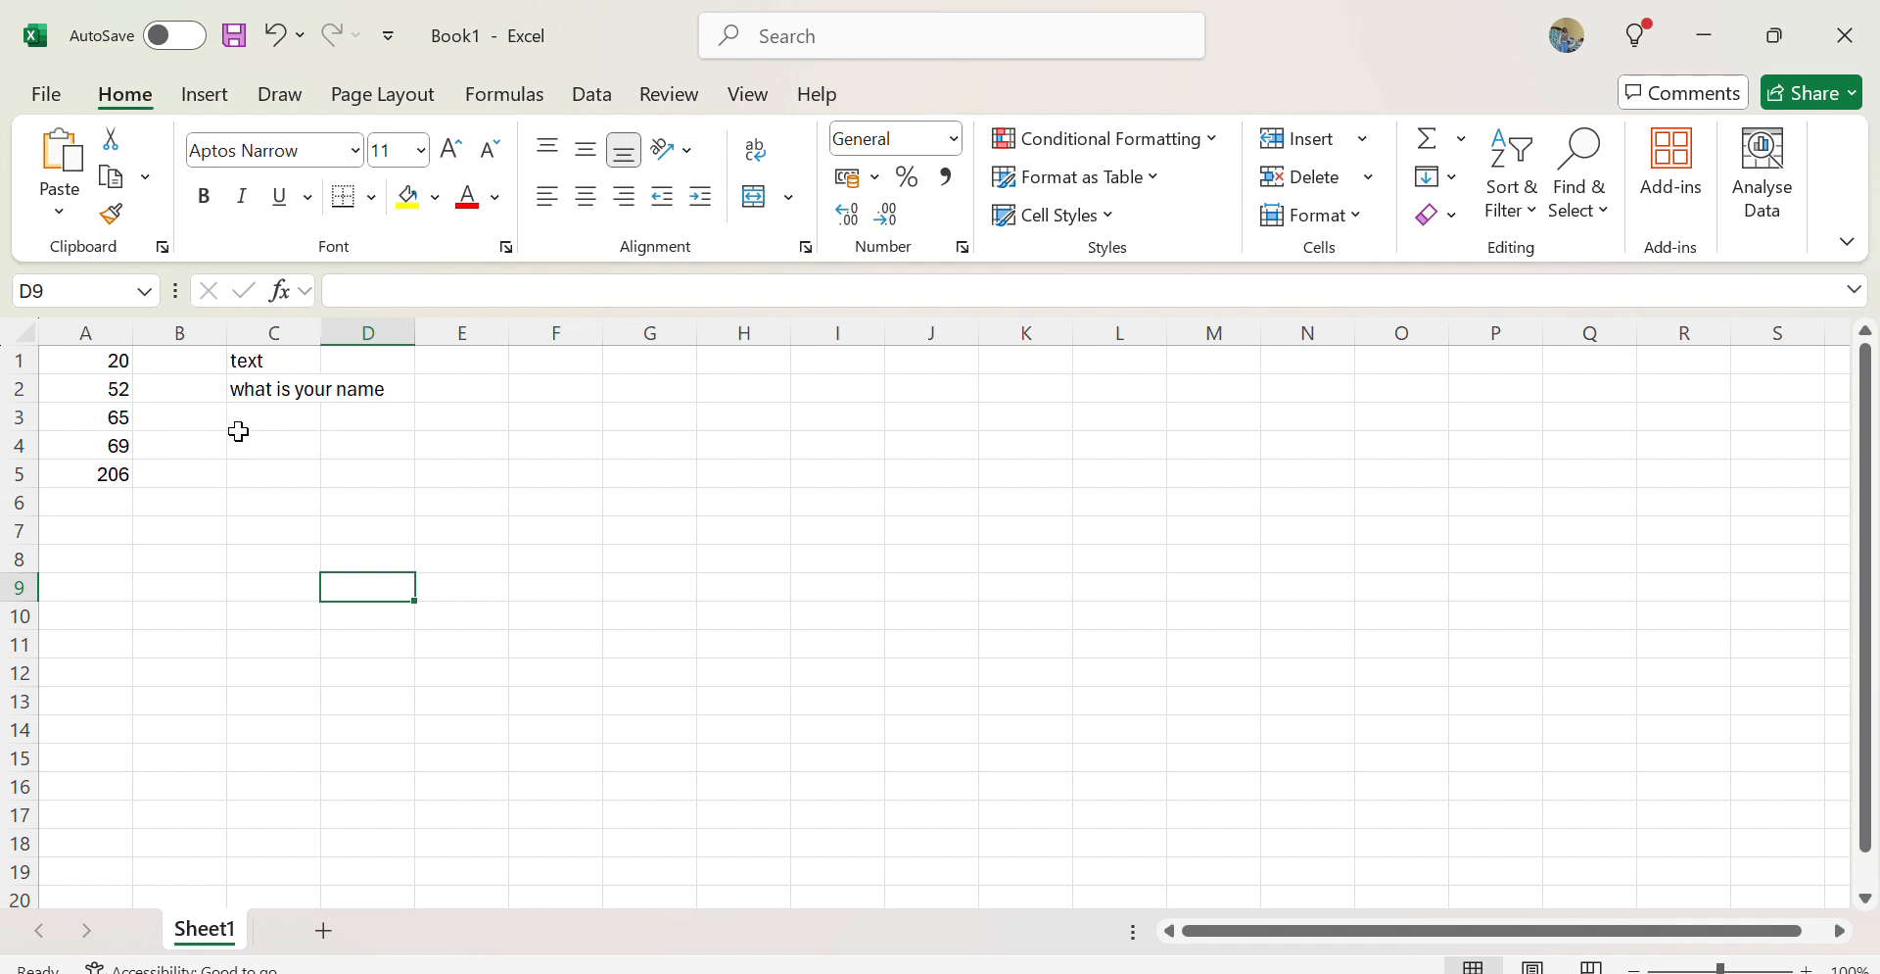
{"action": "left_click", "coordinate": [787, 37]}
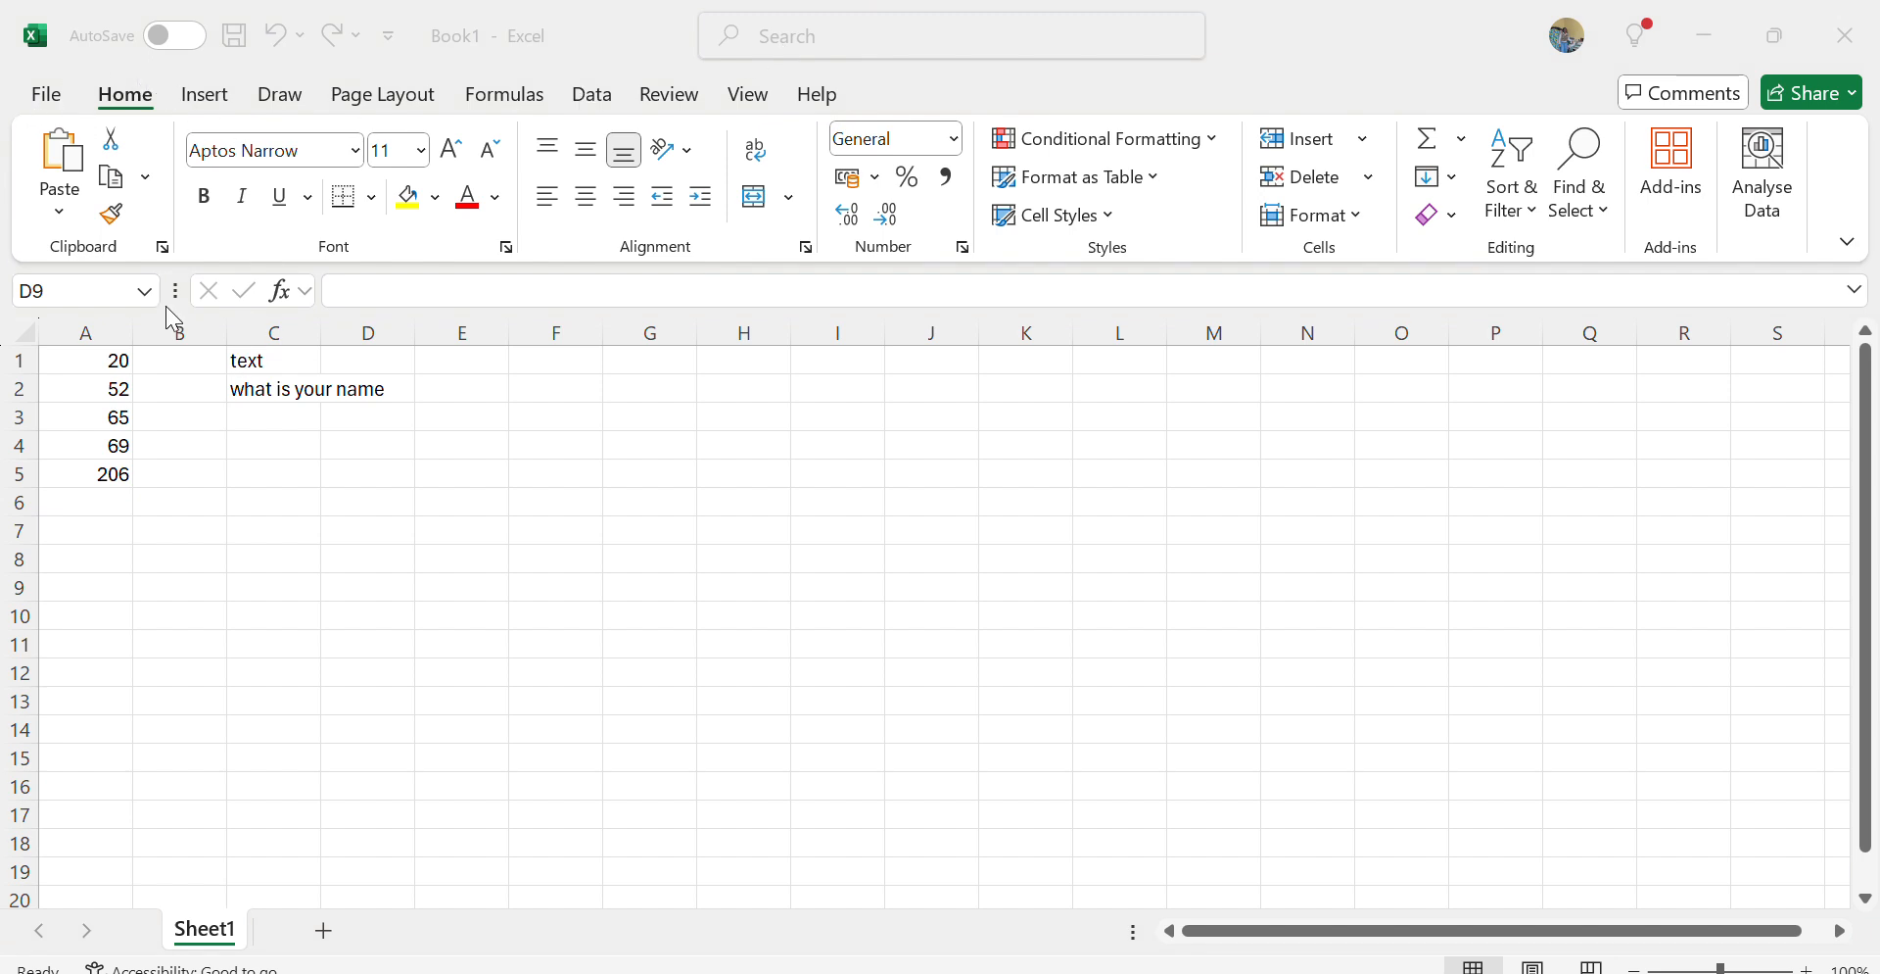
{"action": "key", "text": "Escape"}
{"action": "left_click", "coordinate": [132, 294]}
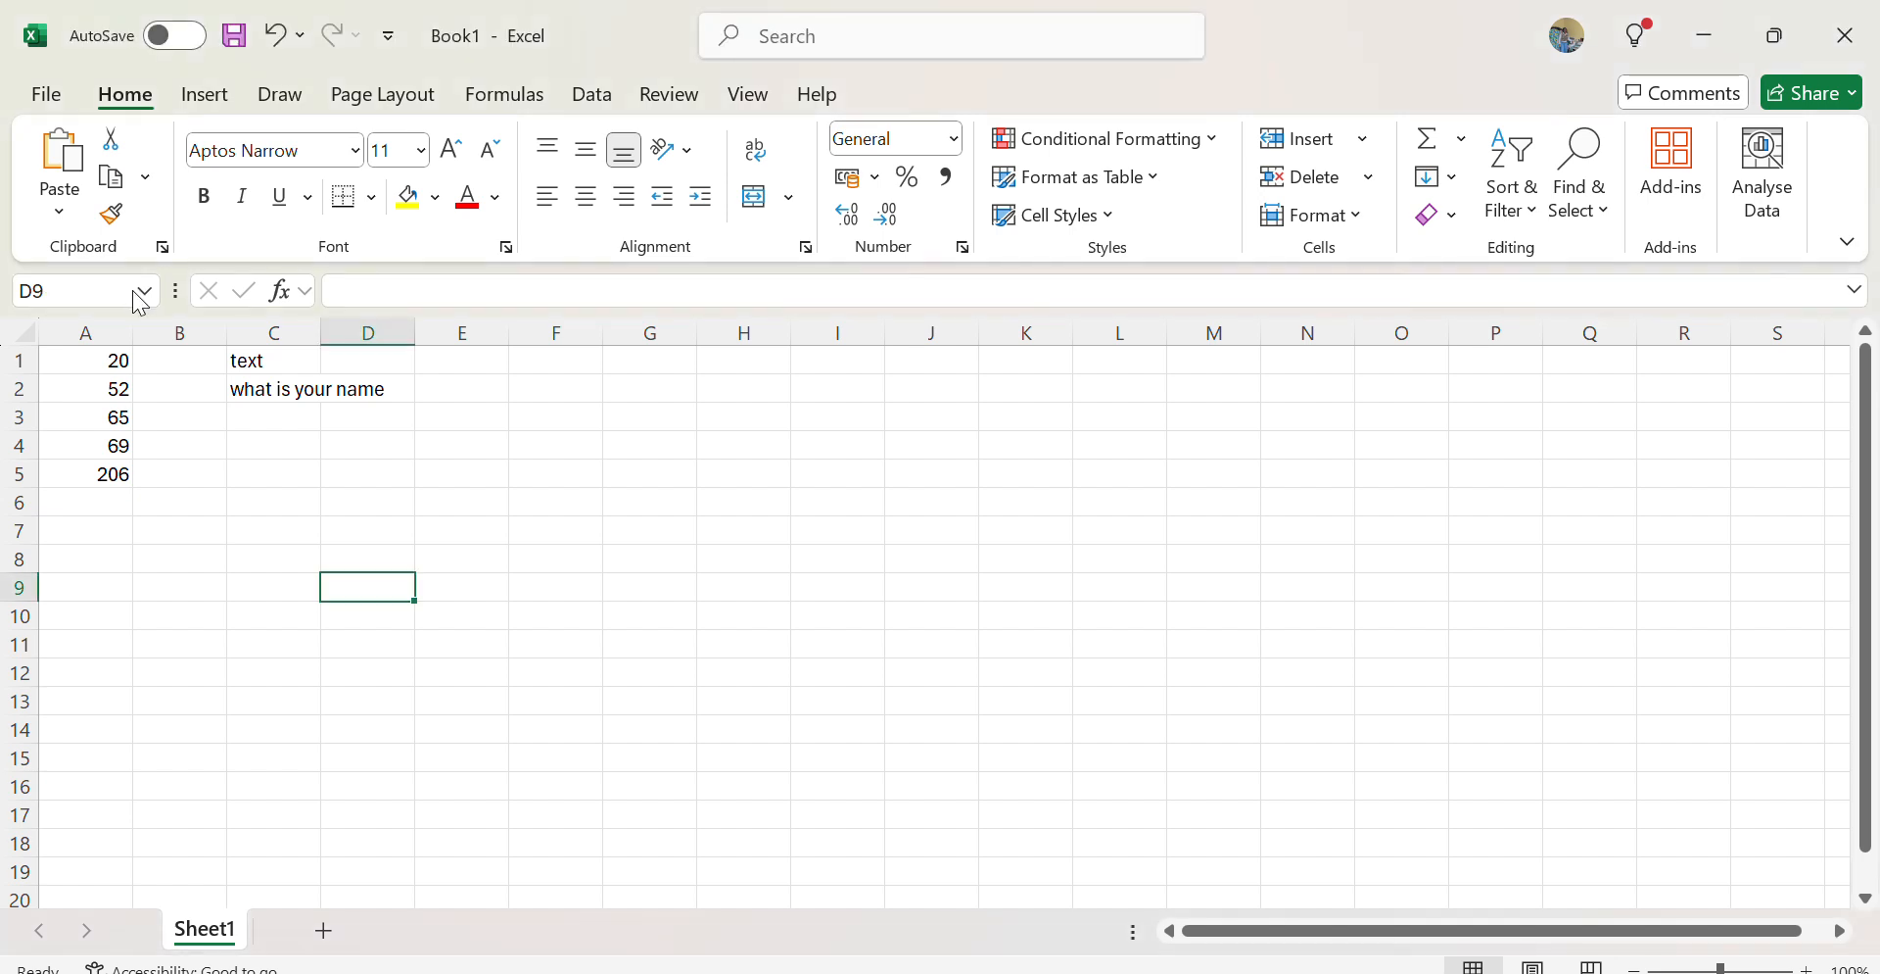
{"action": "left_click", "coordinate": [434, 287]}
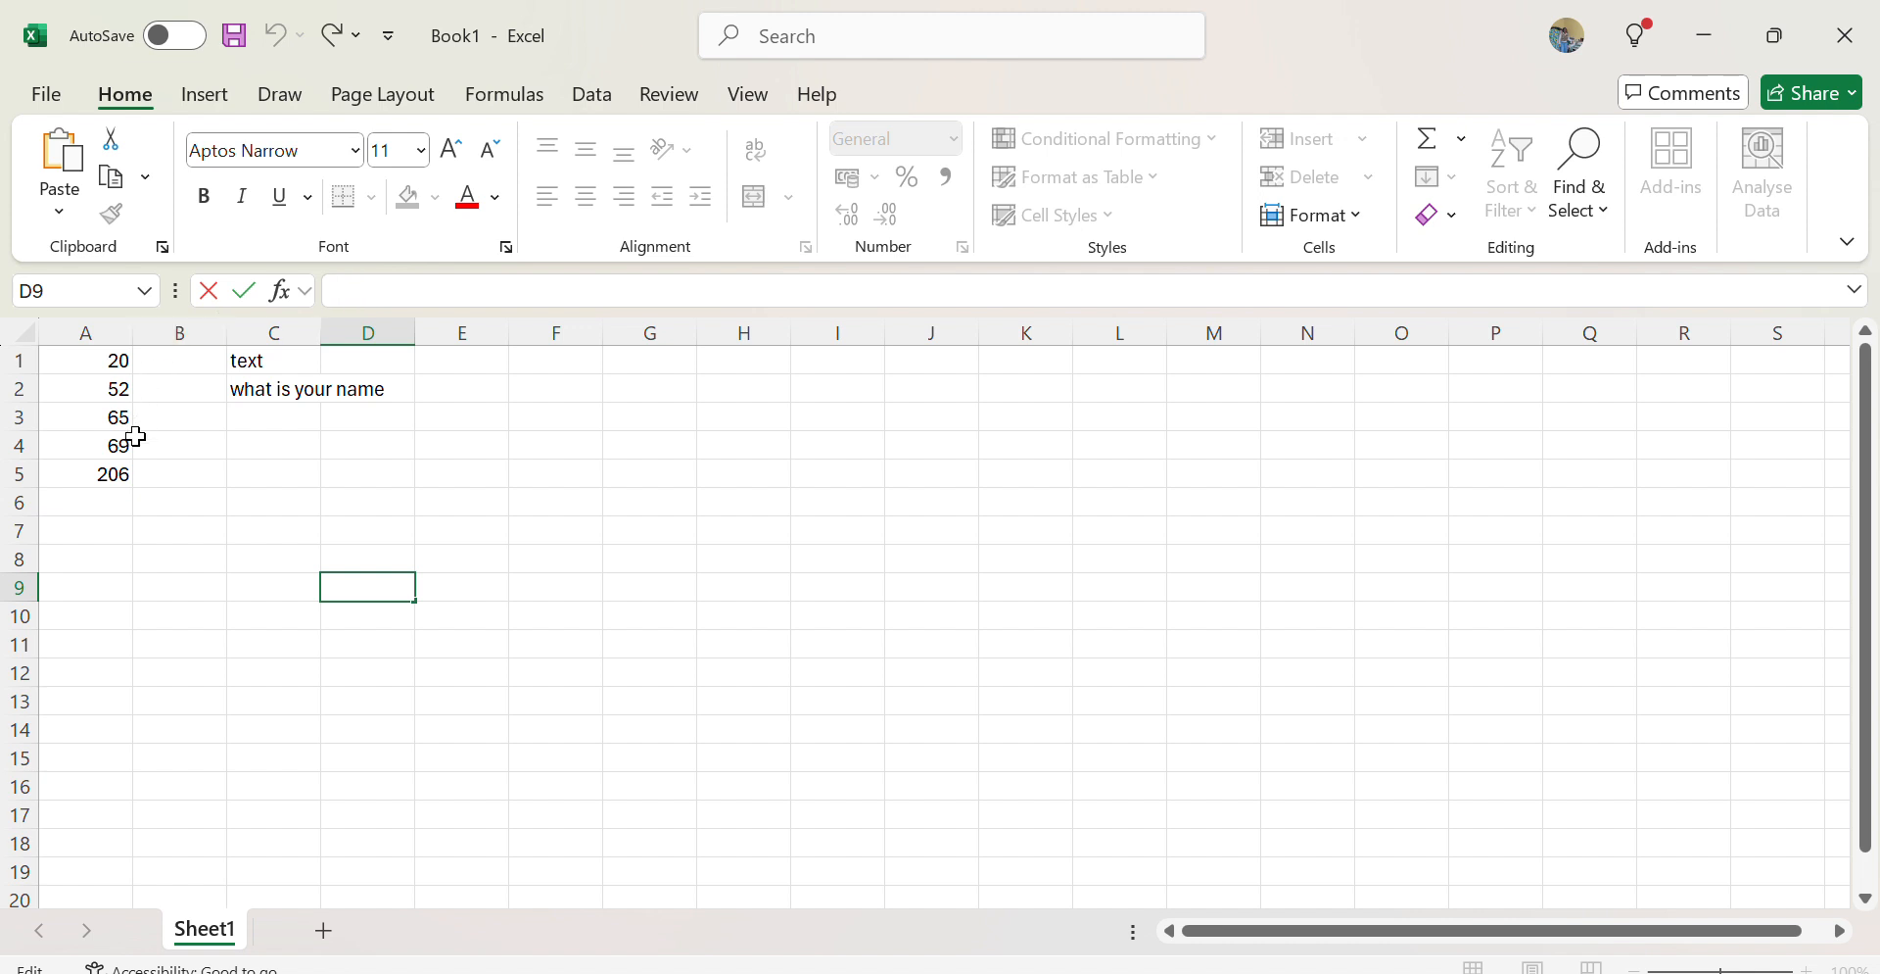
{"action": "left_click", "coordinate": [114, 474]}
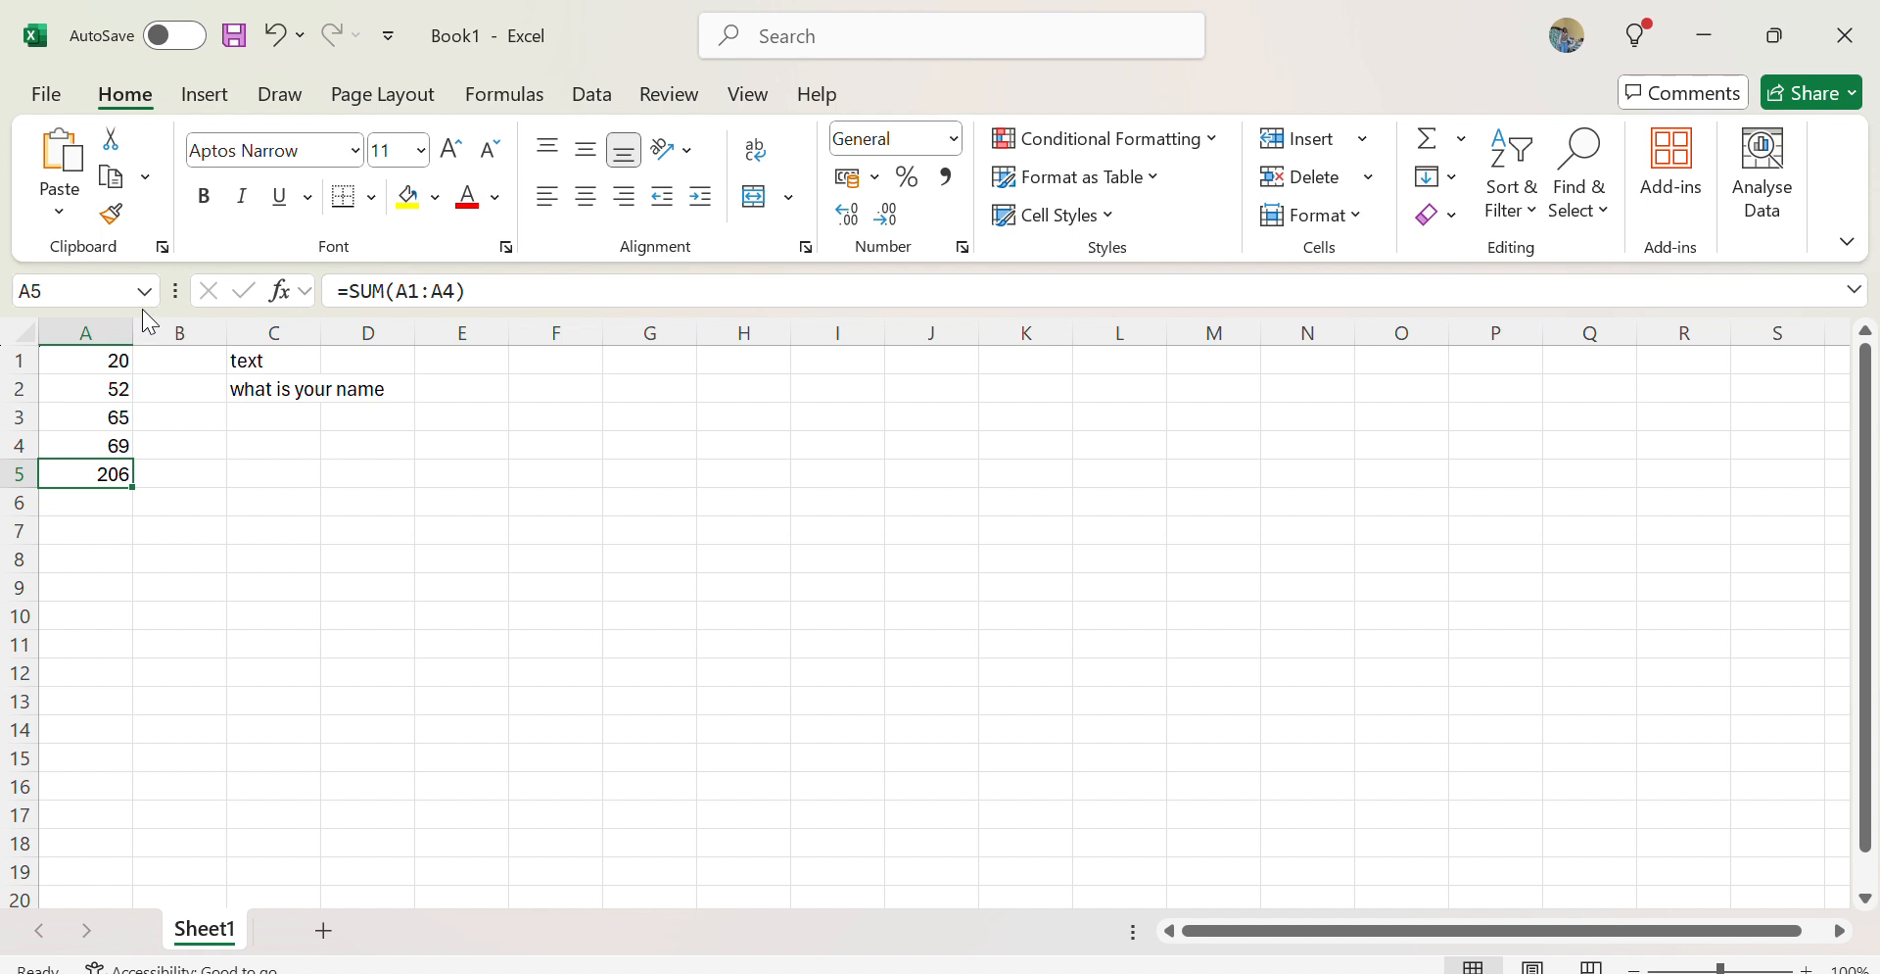
Enter "firs" as the beginning of a name for the cell range A1:A5.
{"action": "left_click_drag", "start_coordinate": [111, 360], "coordinate": [90, 471]}
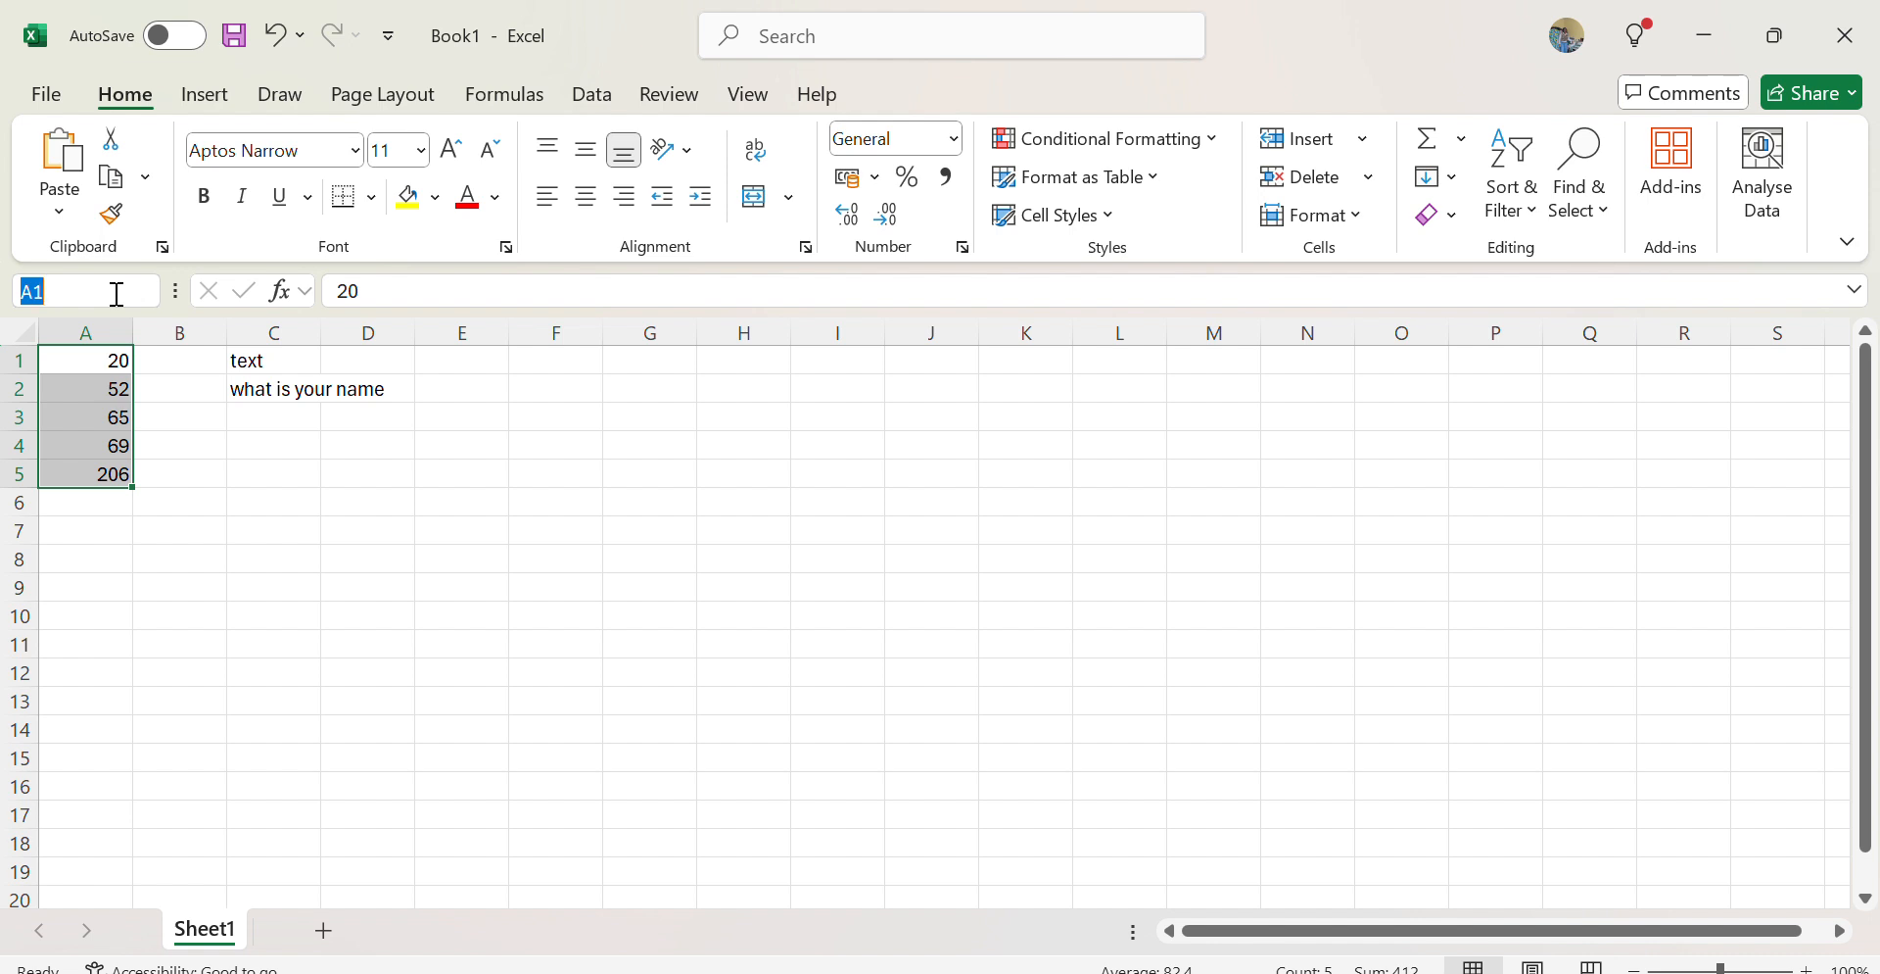
{"action": "type", "text": "firs"}
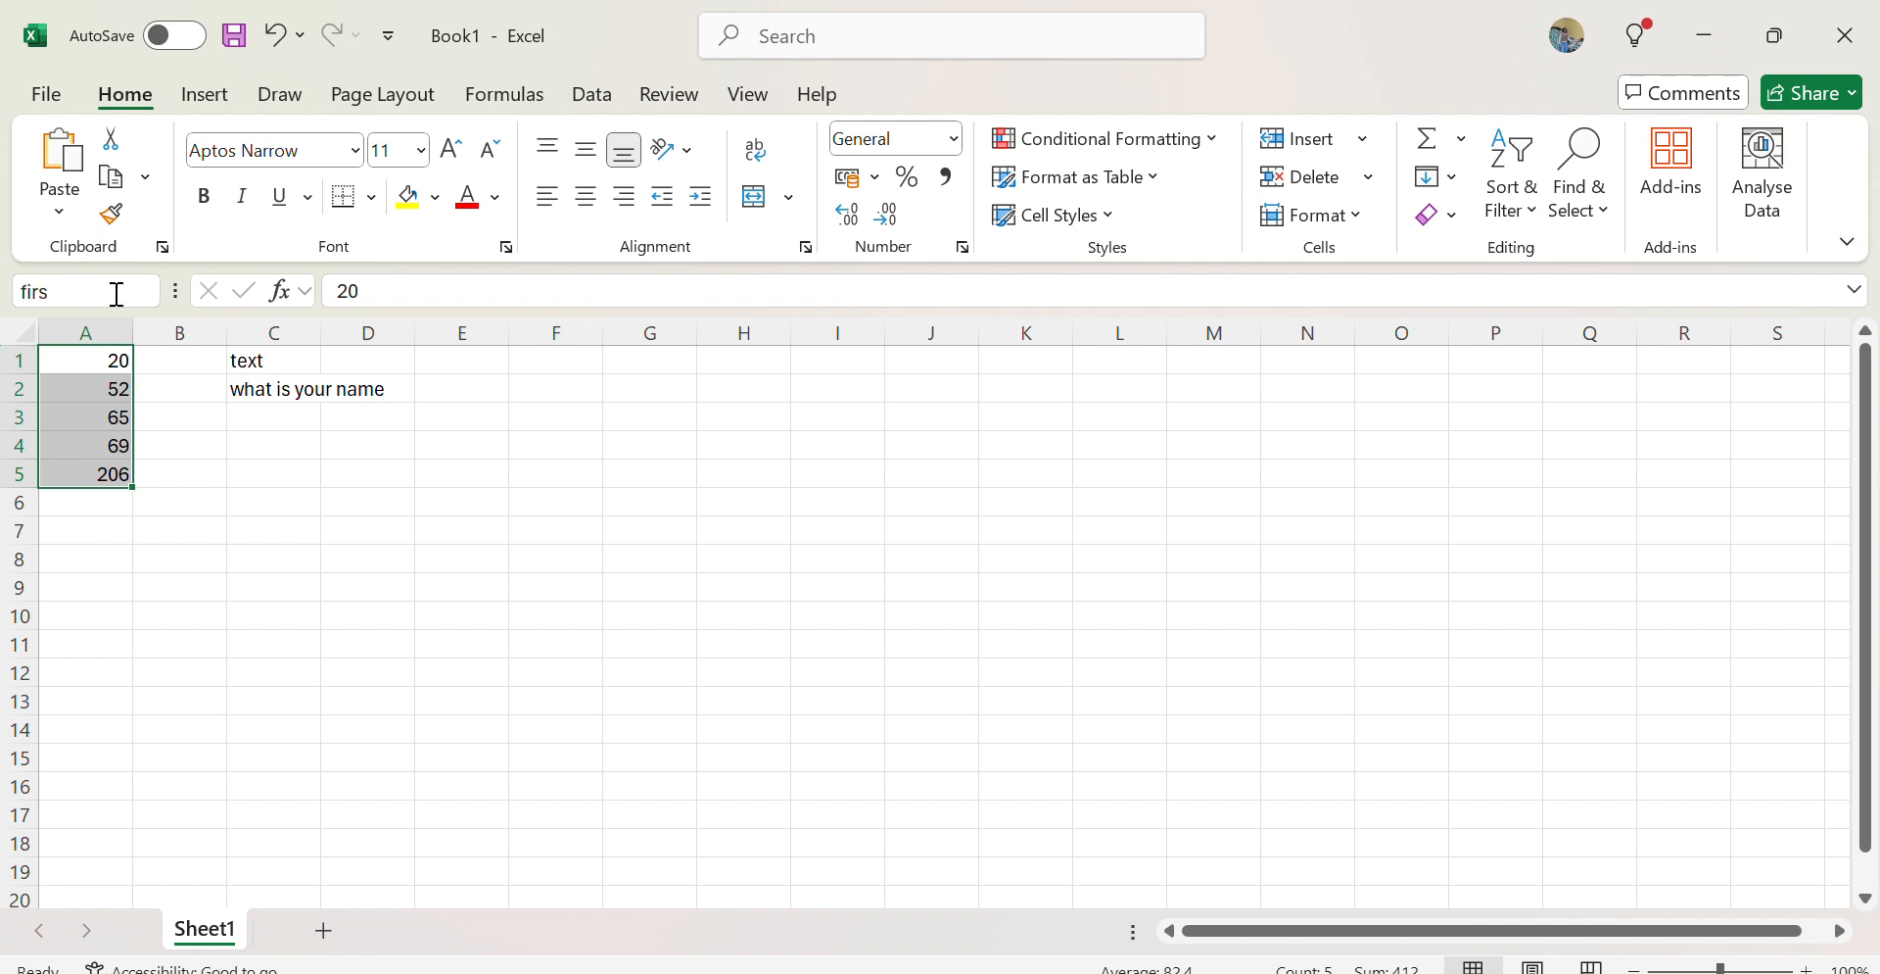